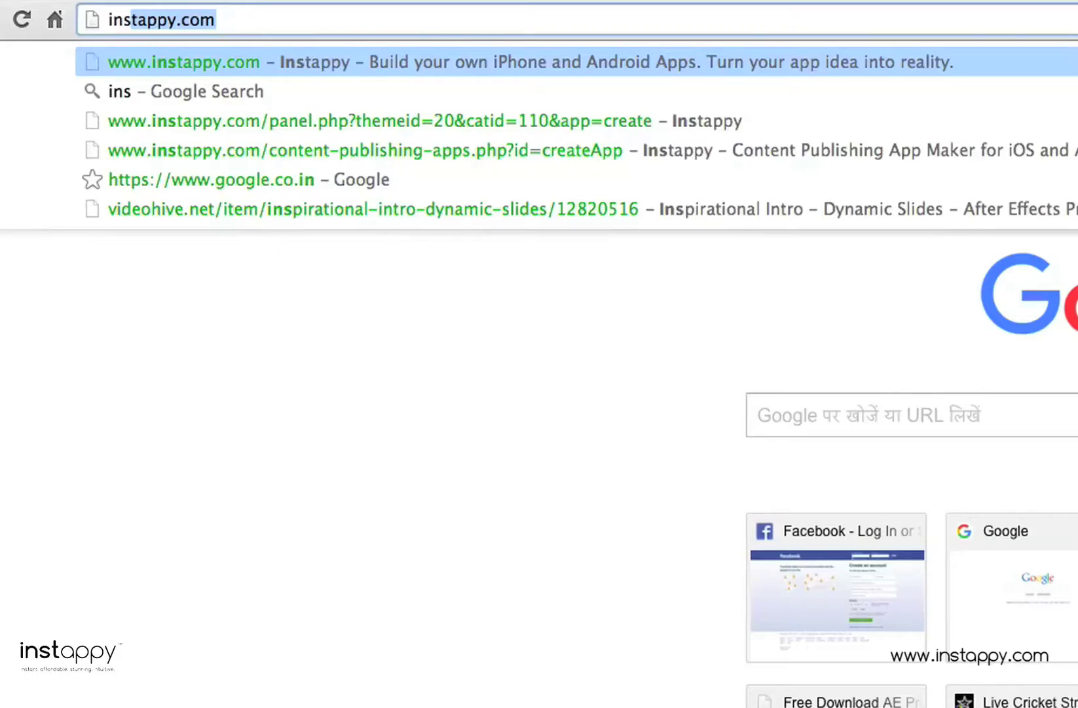
# Load the instappy.com website in Chrome's address bar
pyautogui.write('tappy.com')
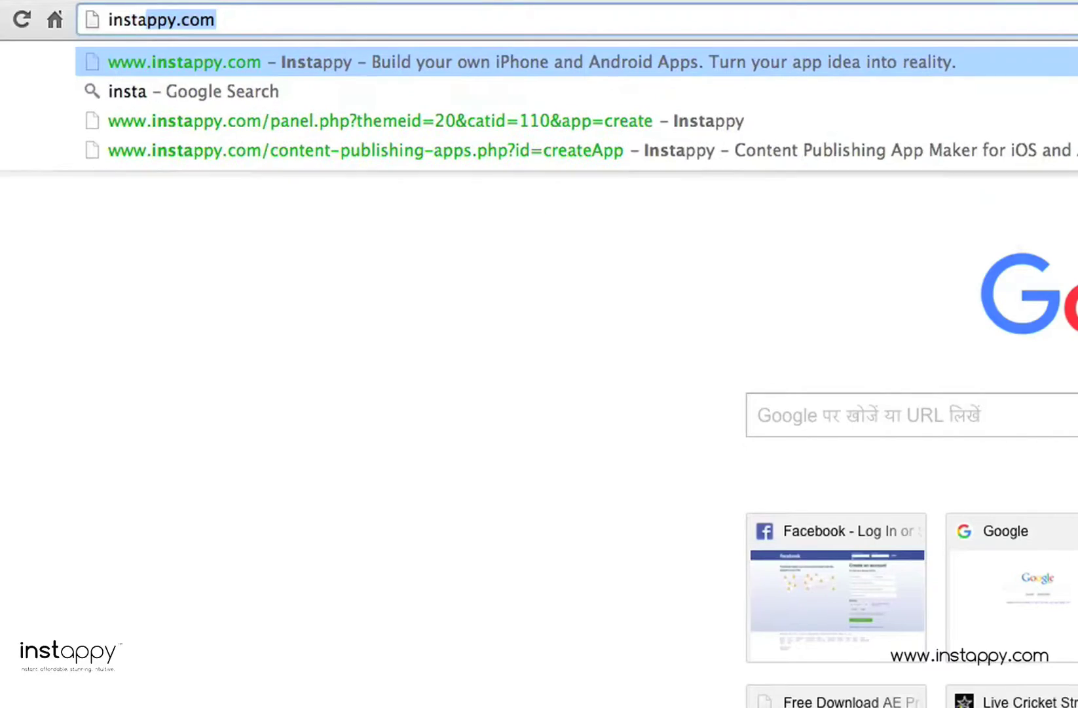
pyautogui.press('Return')
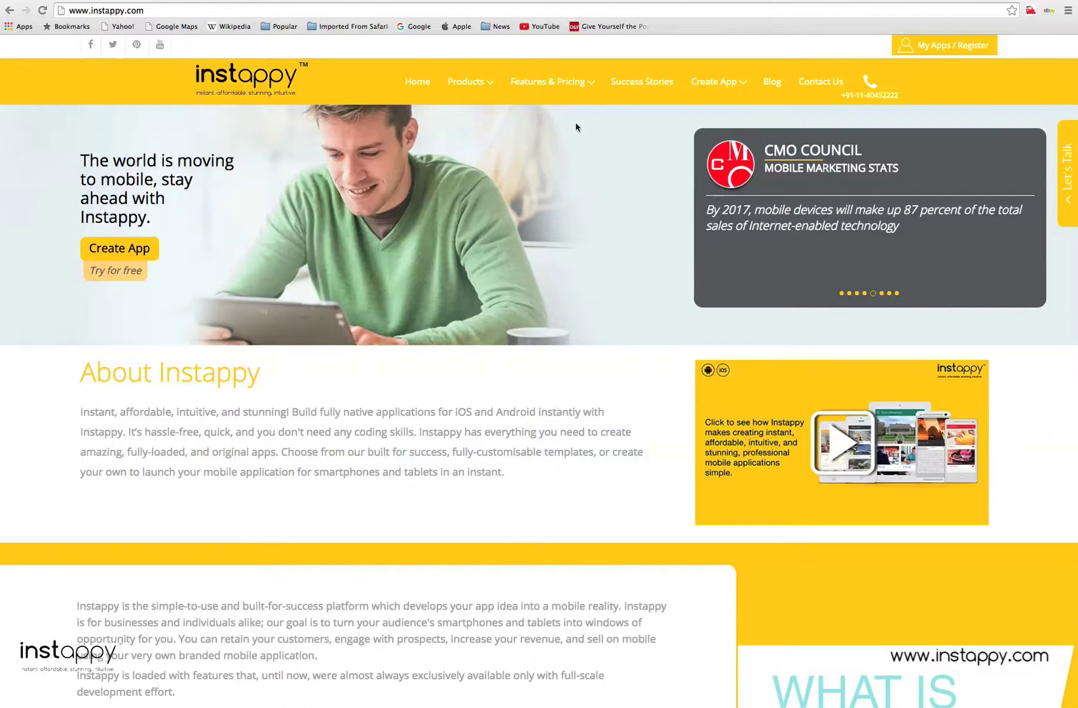
# Start a Retail and Catalogue app and scroll the themes to Clothing & Accessories
pyautogui.click(743, 84)
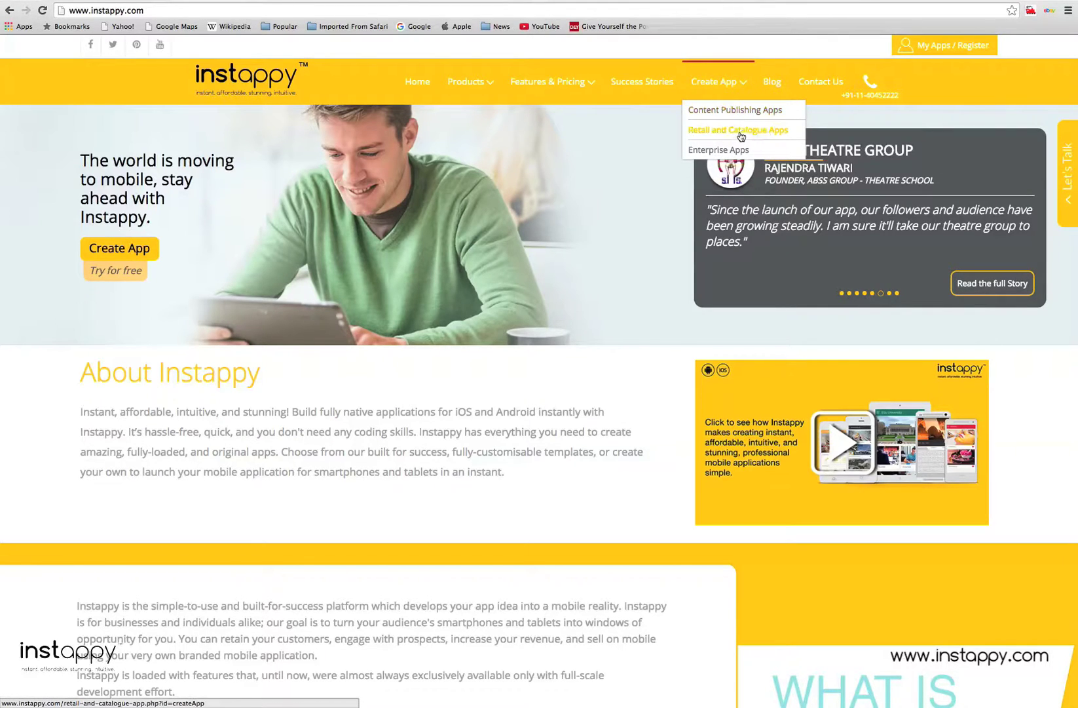
pyautogui.click(741, 135)
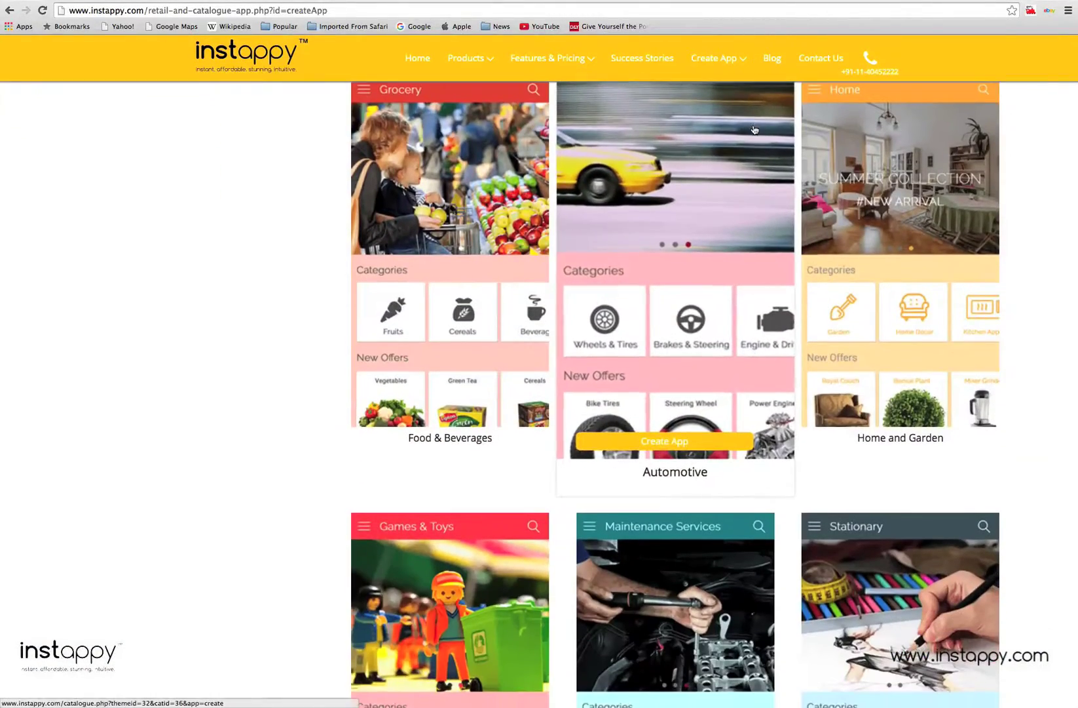
pyautogui.scroll(2, 257, 255)
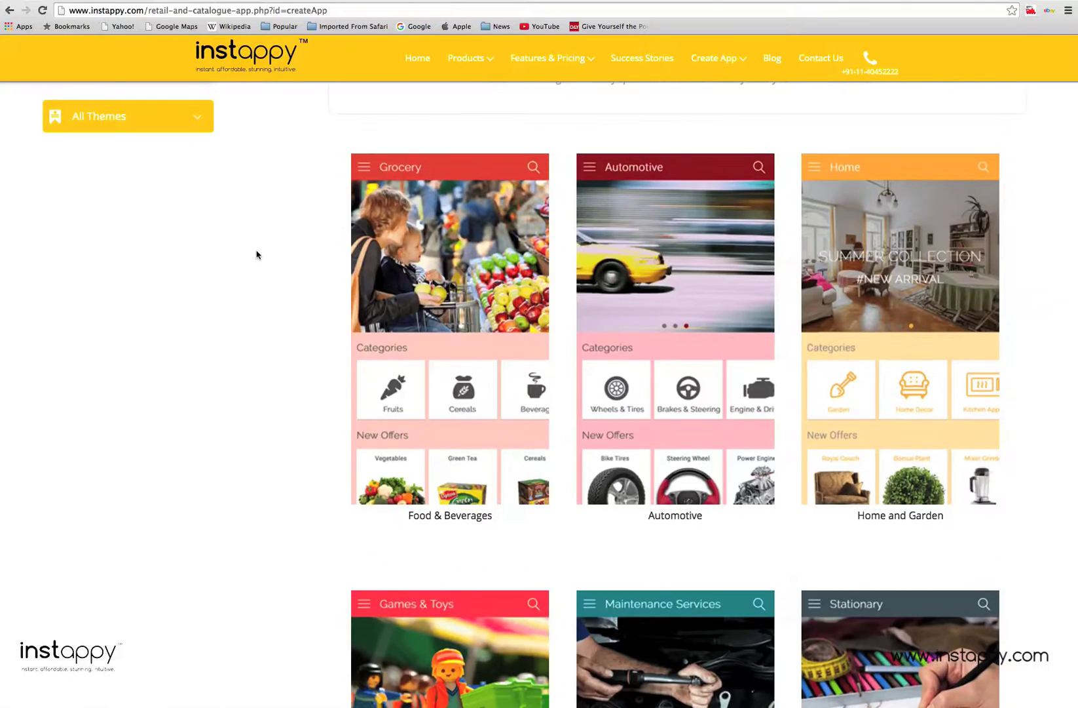
pyautogui.scroll(-9, 257, 254)
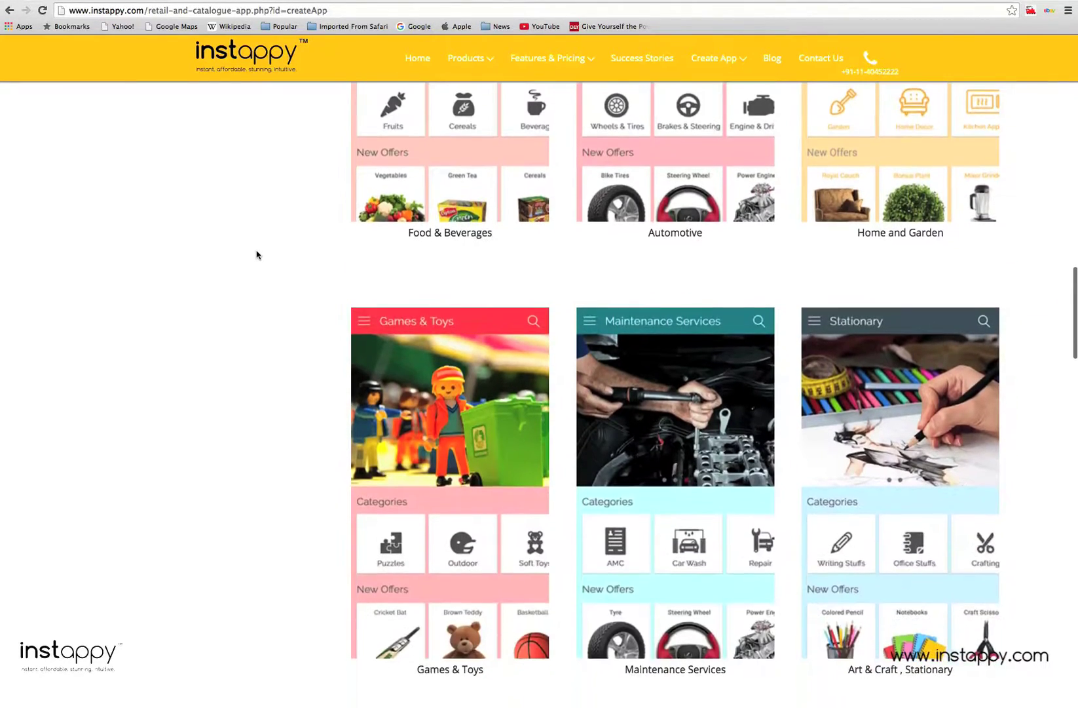
pyautogui.scroll(-4, 257, 255)
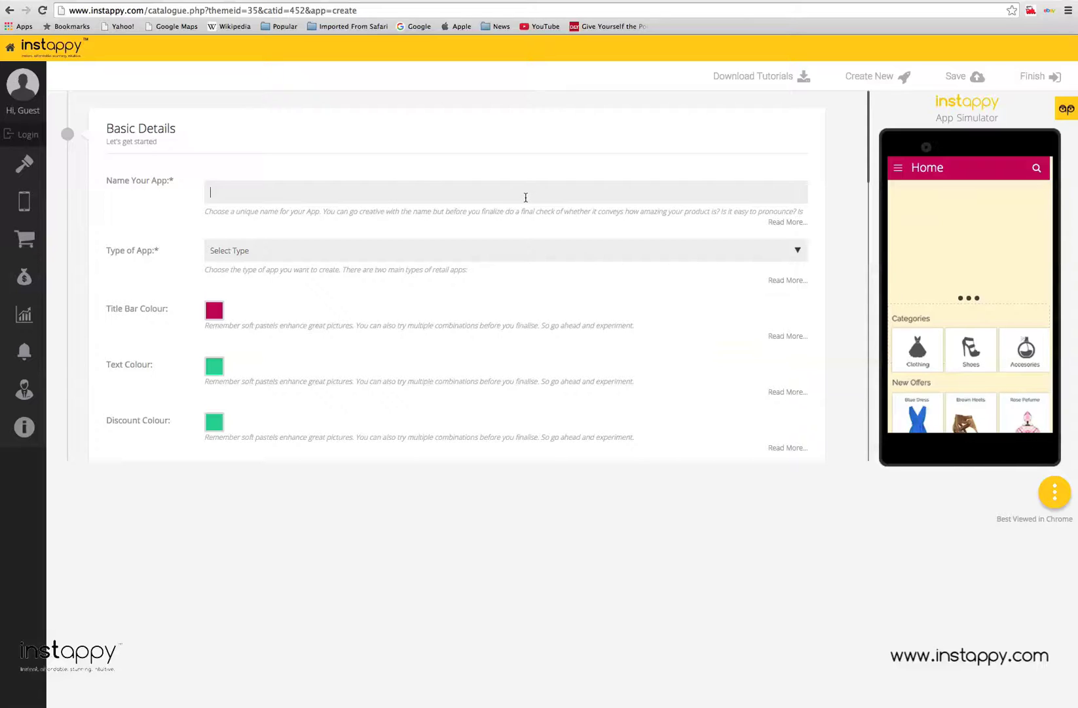
# Enter 'The Fashion Zion' as the app name
pyautogui.write('The F')
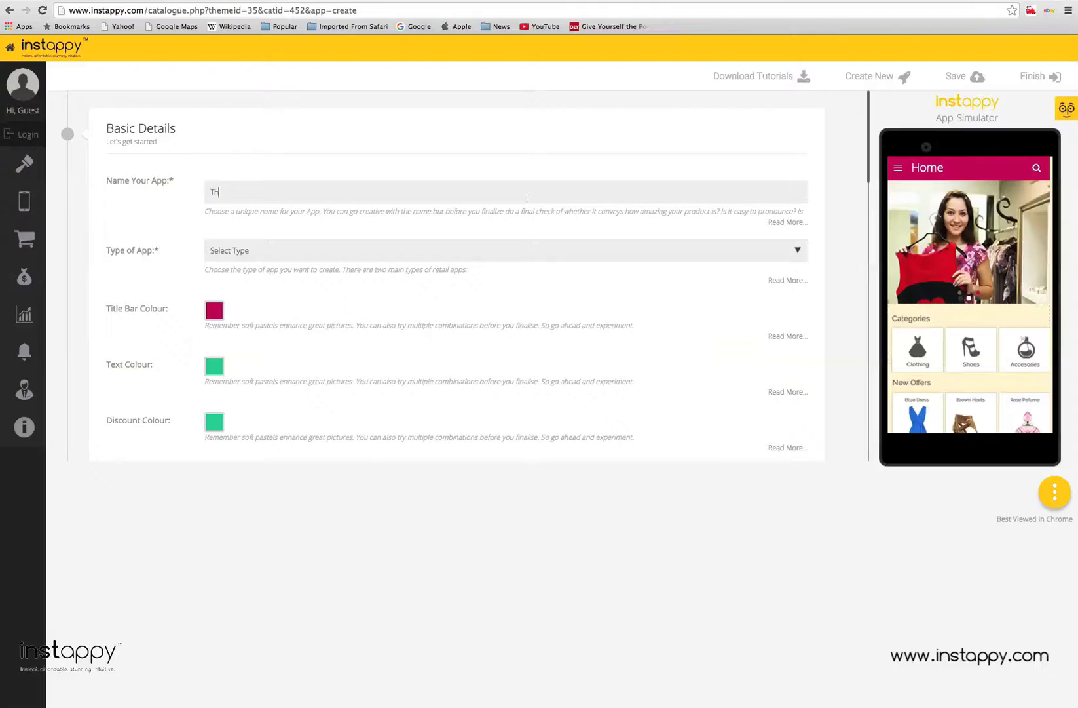
pyautogui.write('ashion Zion')
pyautogui.click(713, 250)
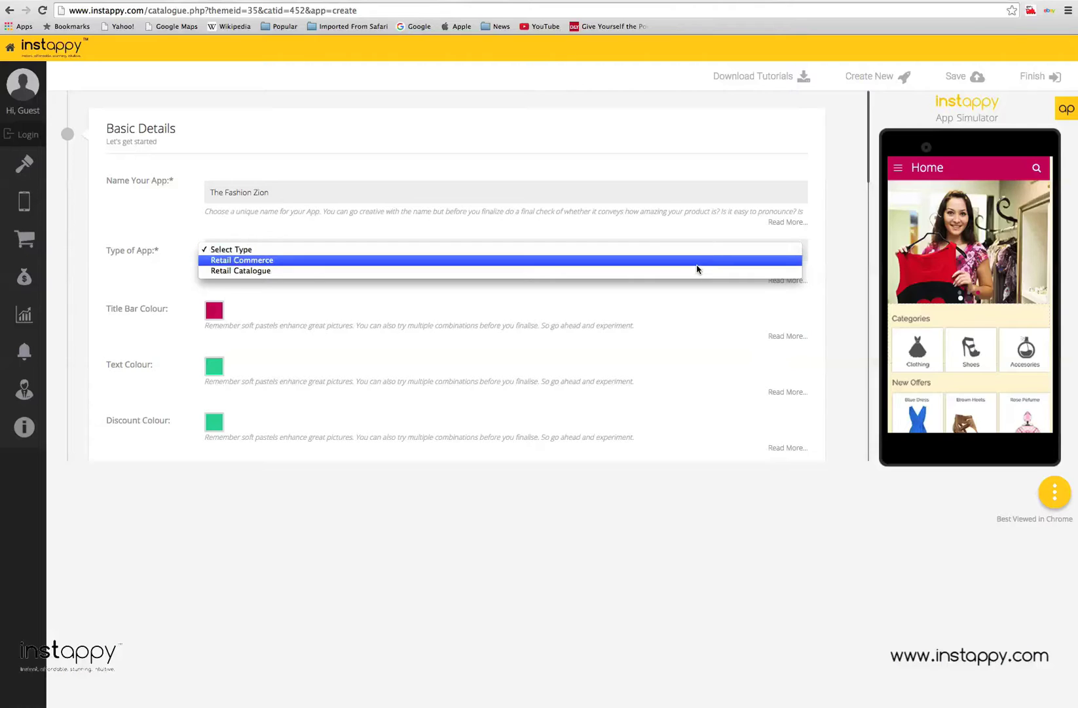
# Set type Retail Catalogue, tag Pick of the day, currency USD, then save and dismiss the banner warning
pyautogui.click(697, 272)
pyautogui.scroll(-3, 222, 236)
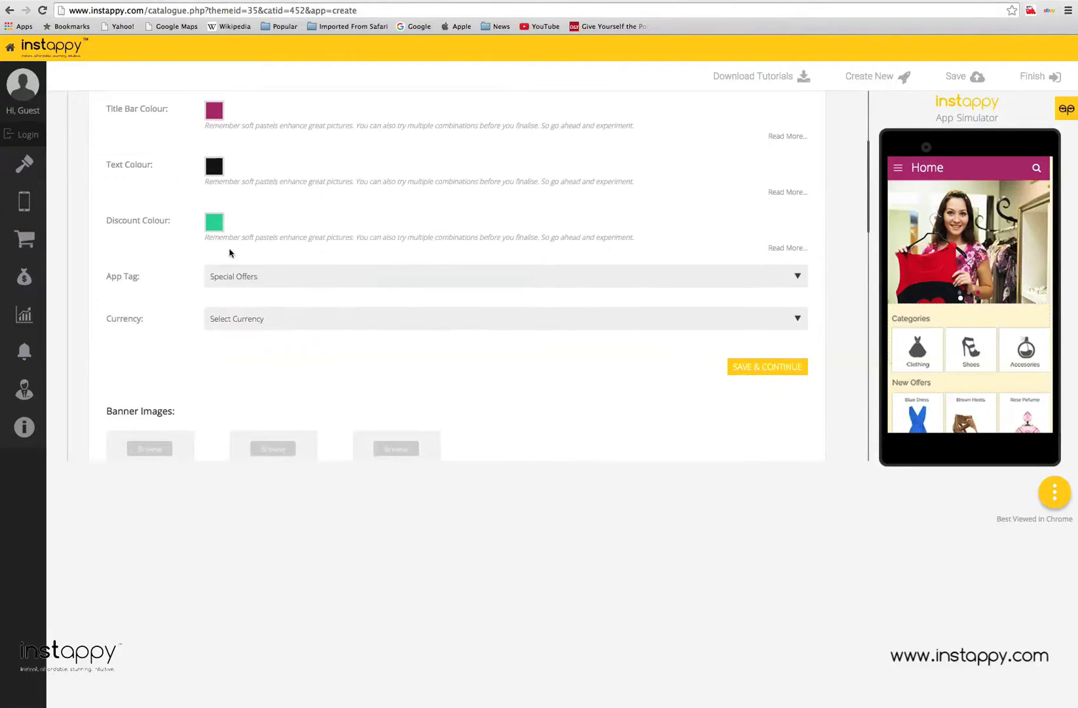
pyautogui.click(303, 280)
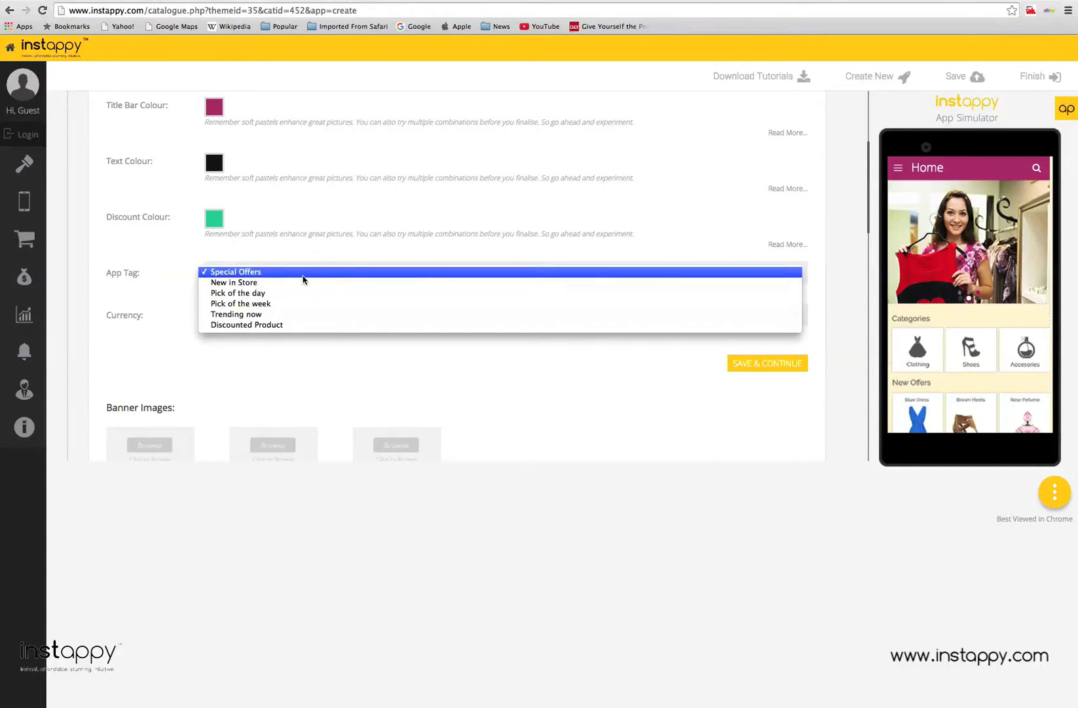
pyautogui.click(238, 293)
pyautogui.scroll(-1, 459, 295)
pyautogui.click(674, 287)
pyautogui.click(679, 307)
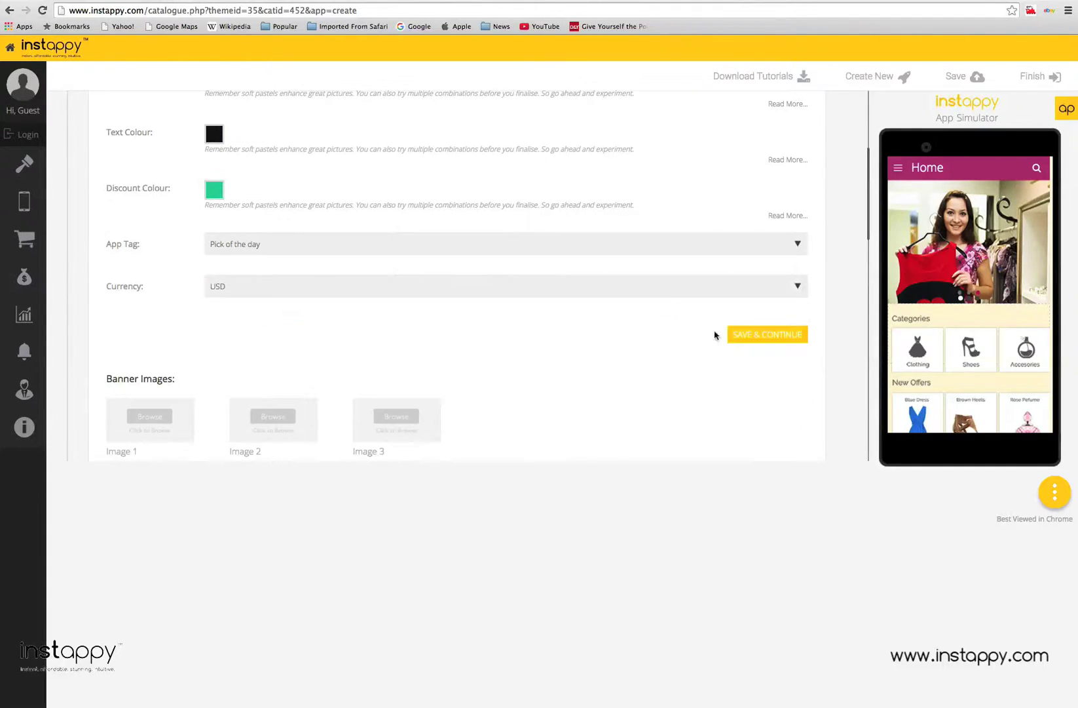
pyautogui.click(751, 337)
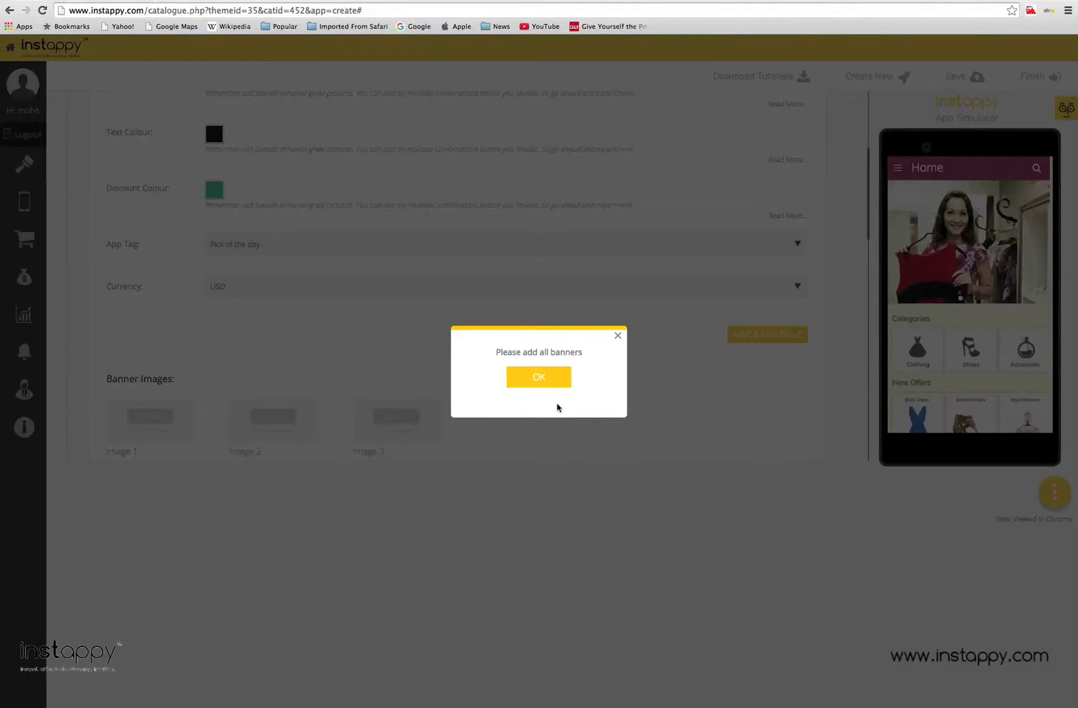
pyautogui.click(540, 377)
# Add a photo as the first banner image, zoomed and repositioned, then crop and save
pyautogui.scroll(-5, 541, 378)
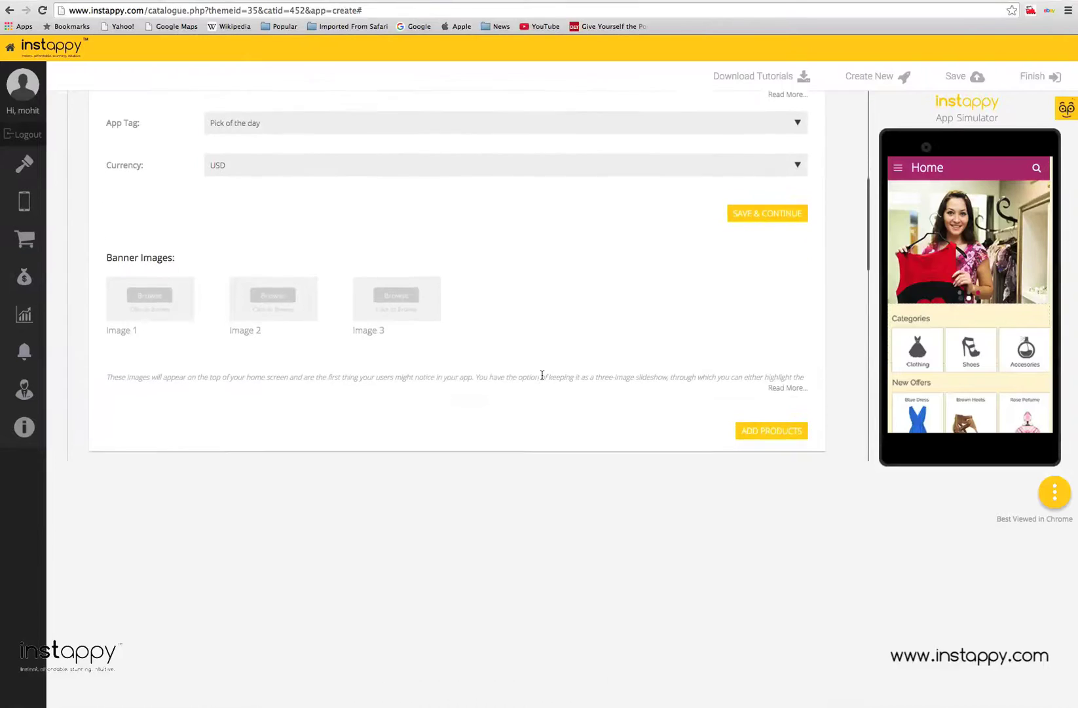
pyautogui.click(159, 222)
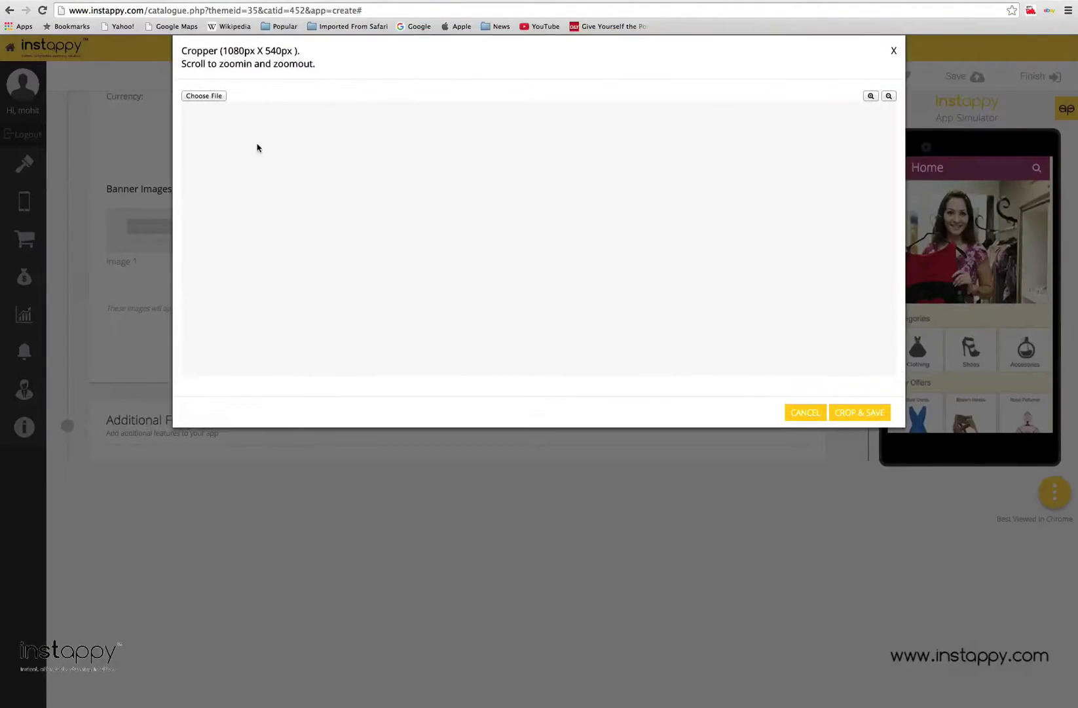
pyautogui.click(218, 98)
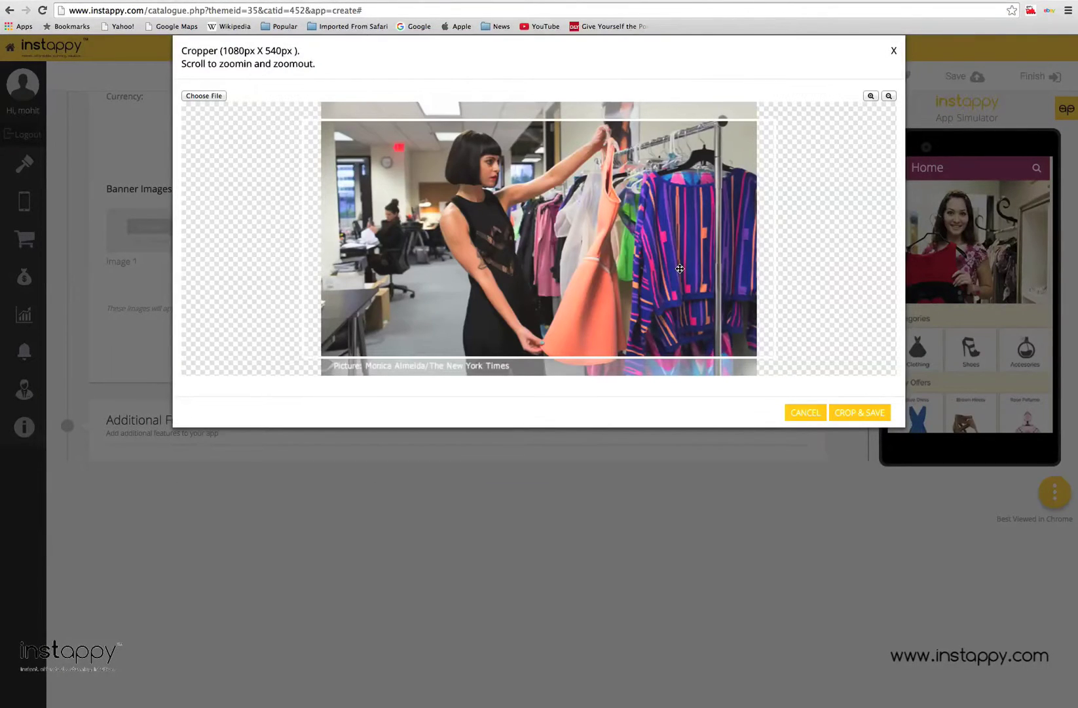
pyautogui.click(887, 97)
pyautogui.click(872, 97)
pyautogui.click(872, 97)
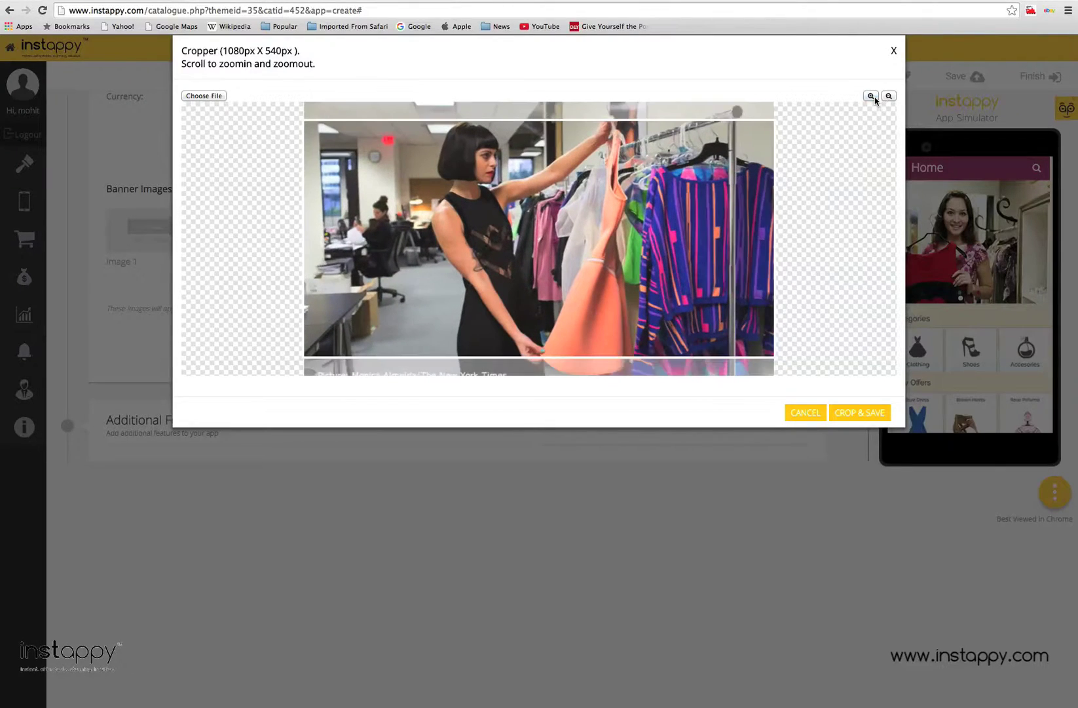
pyautogui.click(872, 96)
pyautogui.moveTo(603, 248); pyautogui.dragTo(584, 269)
pyautogui.click(863, 413)
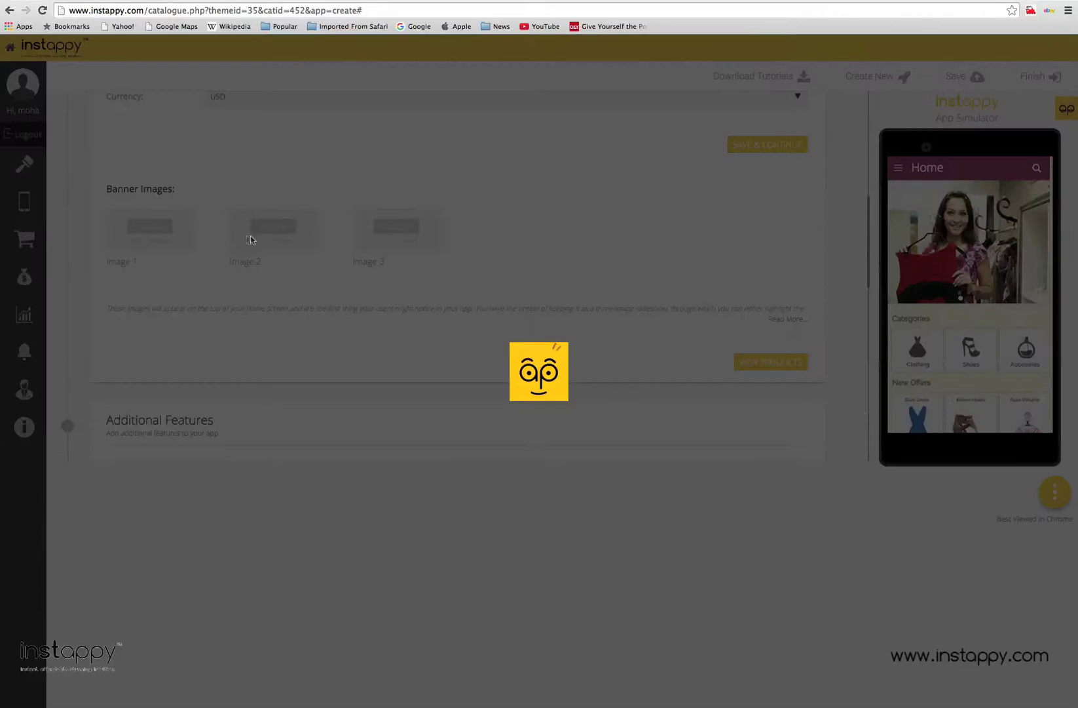
# Add the clothing-store photo as the third banner image, fitted and cropped
pyautogui.click(250, 233)
pyautogui.click(204, 95)
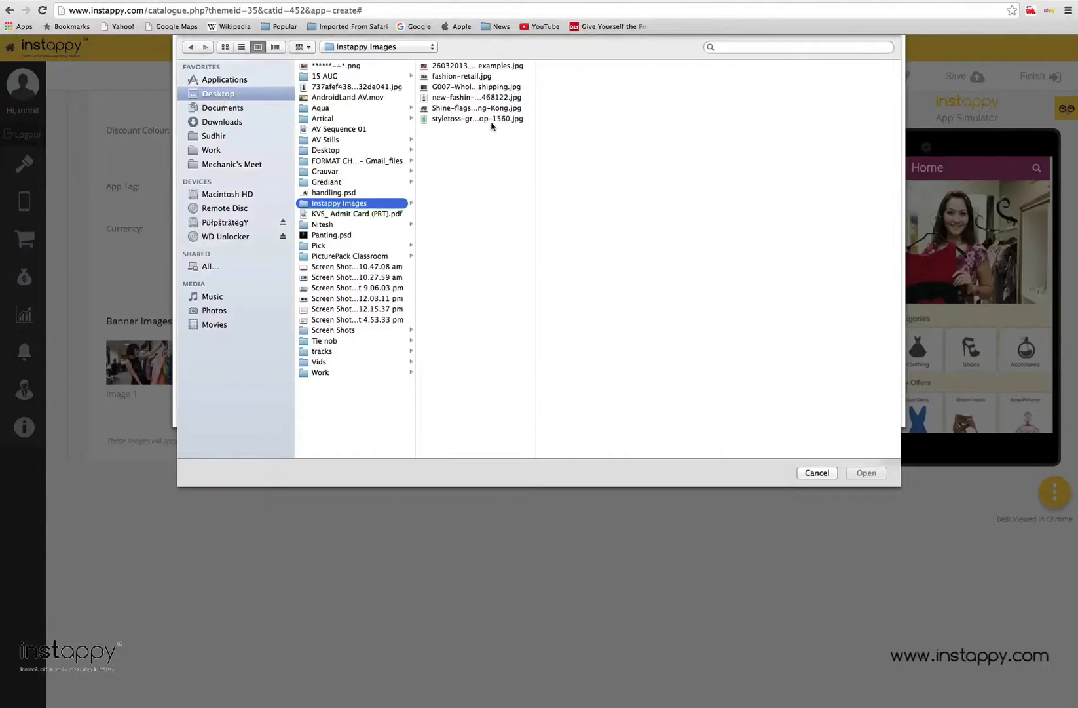
pyautogui.click(475, 89)
pyautogui.doubleClick(469, 68)
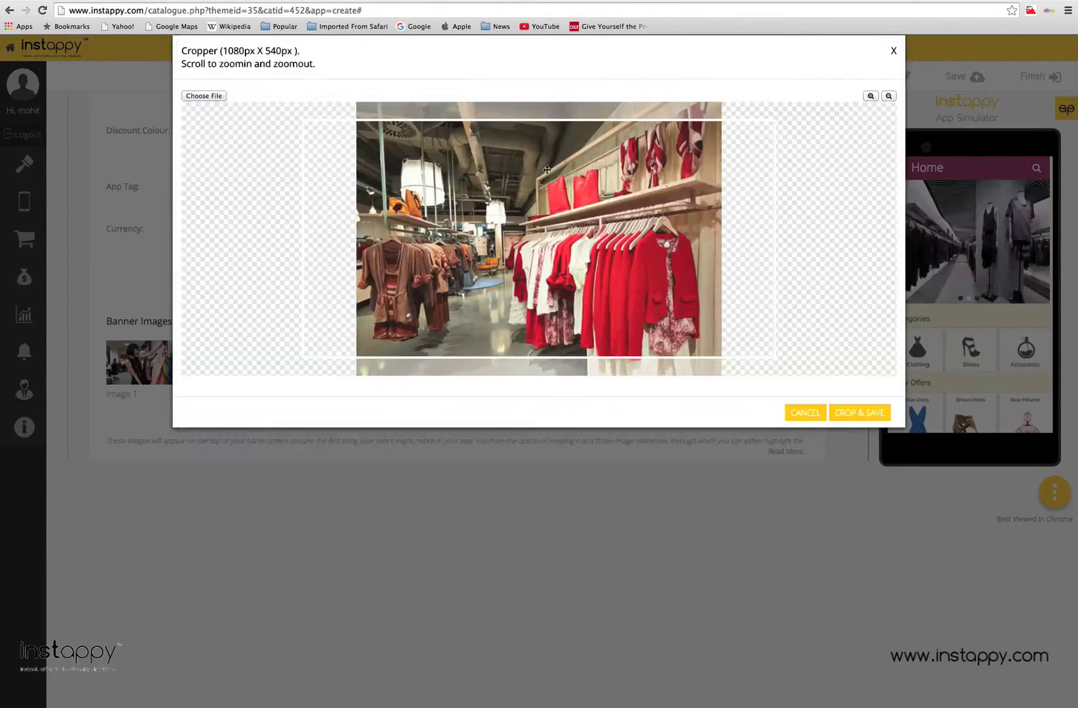
pyautogui.click(871, 95)
pyautogui.click(890, 96)
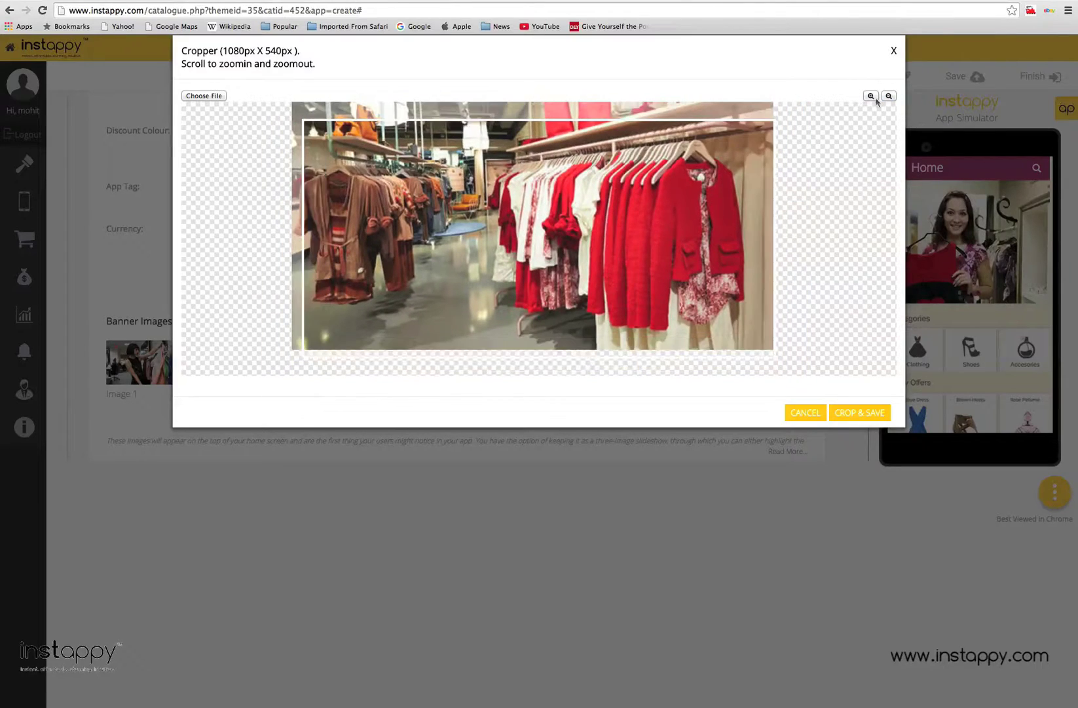
pyautogui.click(859, 413)
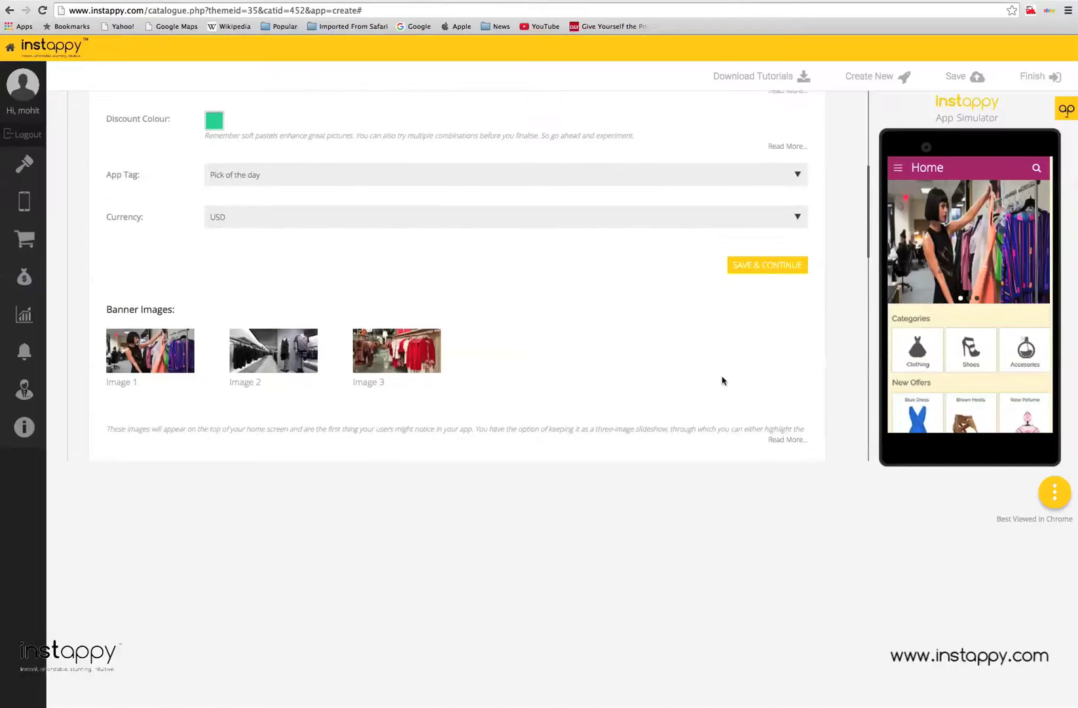
pyautogui.scroll(-3, 722, 378)
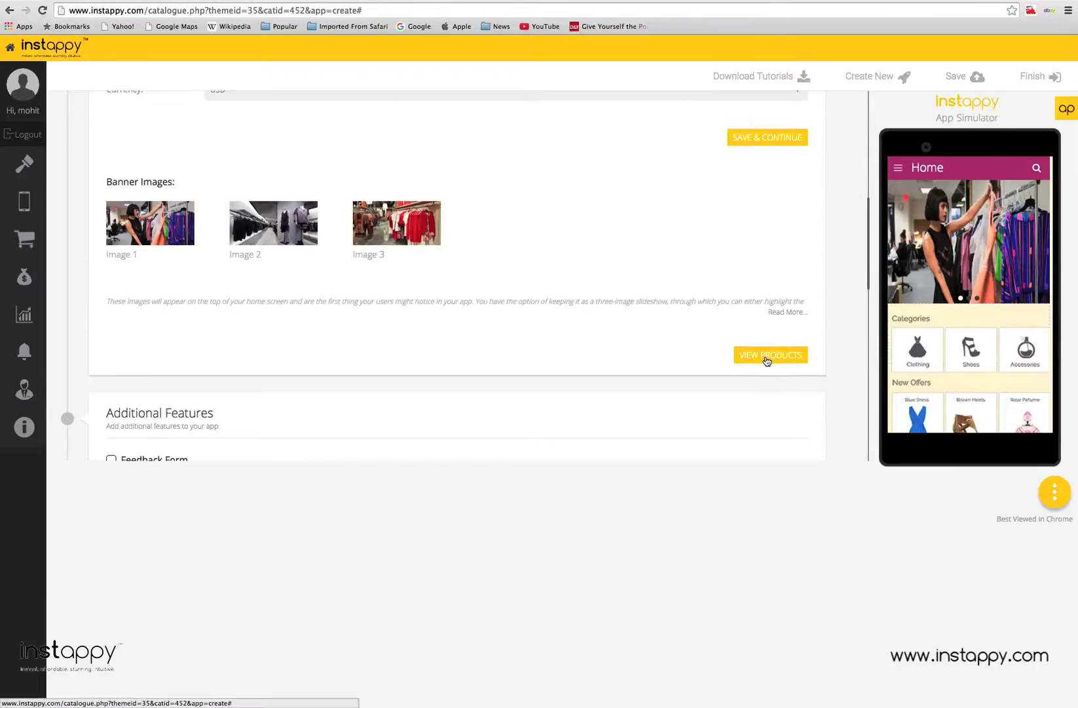
# Save the app and select the Fashion category to list its Men's fashion subcategory
pyautogui.click(766, 356)
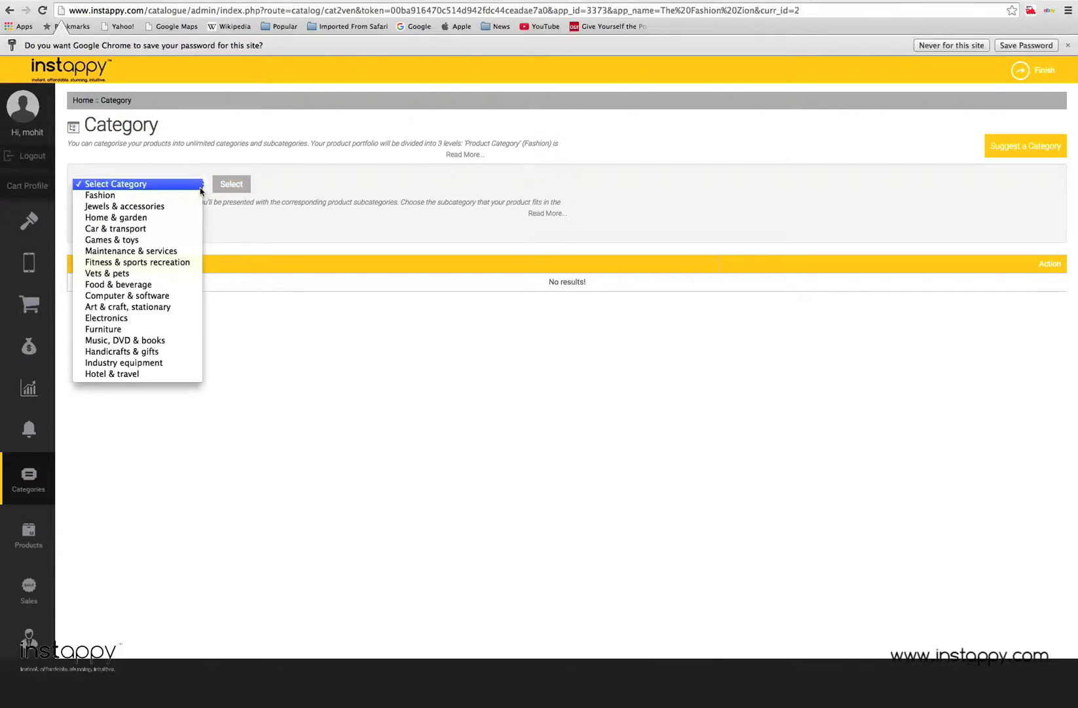
pyautogui.click(185, 197)
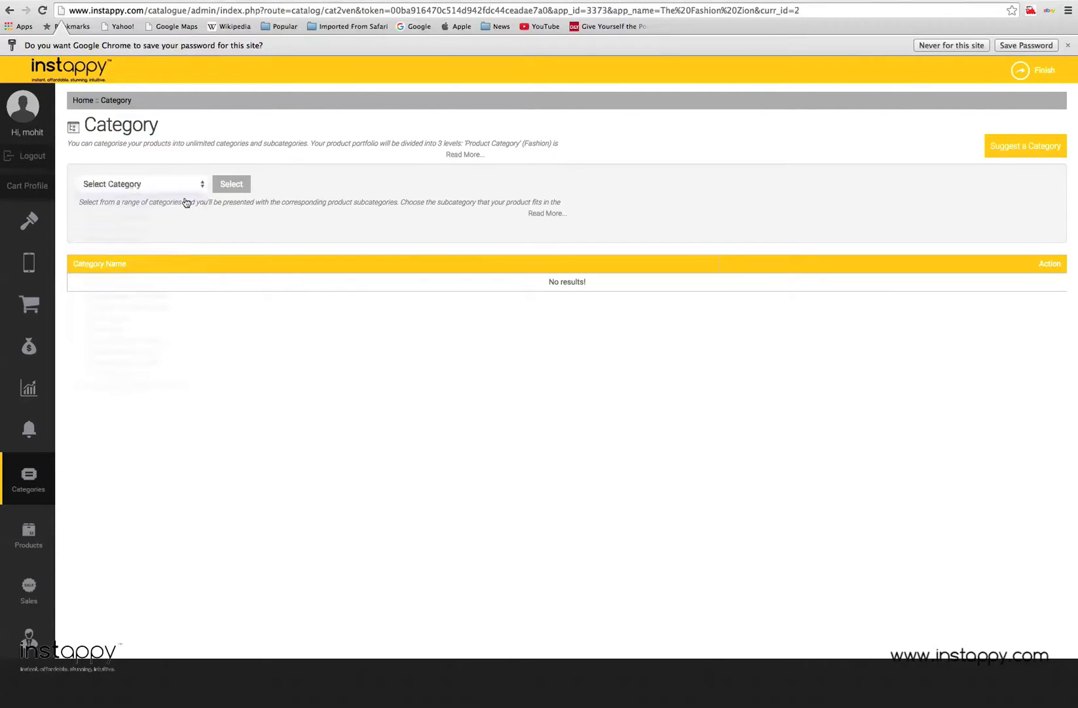
pyautogui.click(228, 187)
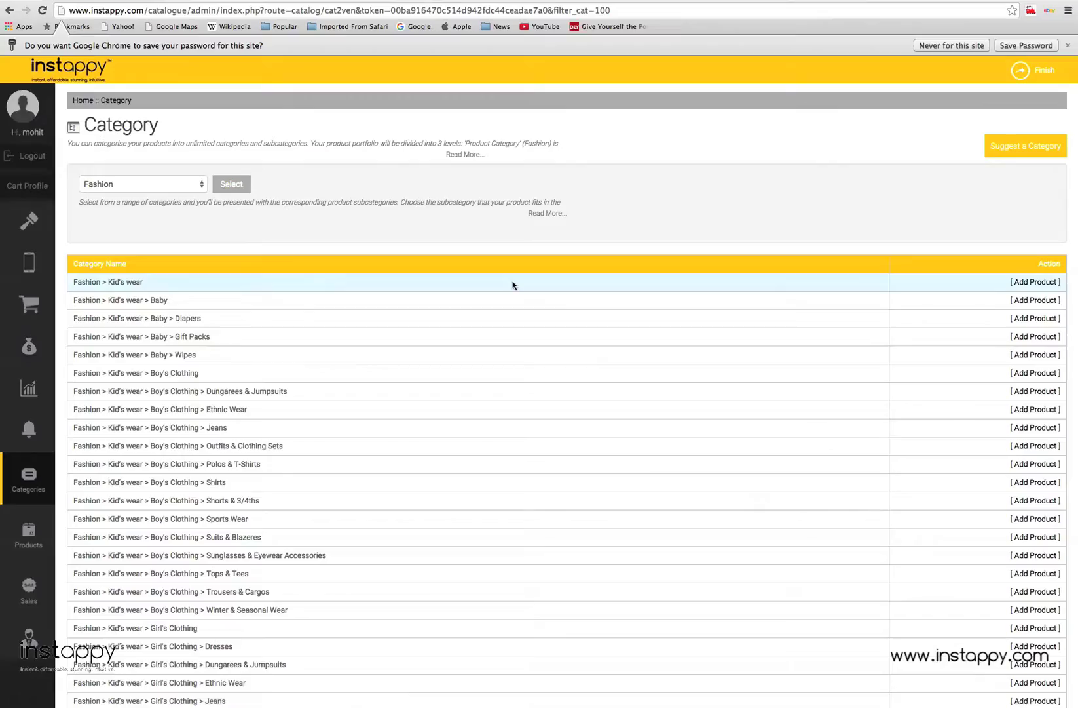
pyautogui.scroll(-10, 513, 285)
pyautogui.moveTo(460, 397); pyautogui.dragTo(1034, 397)
# Start a new Men's fashion product and choose Fashion under Add Categories
pyautogui.click(1034, 397)
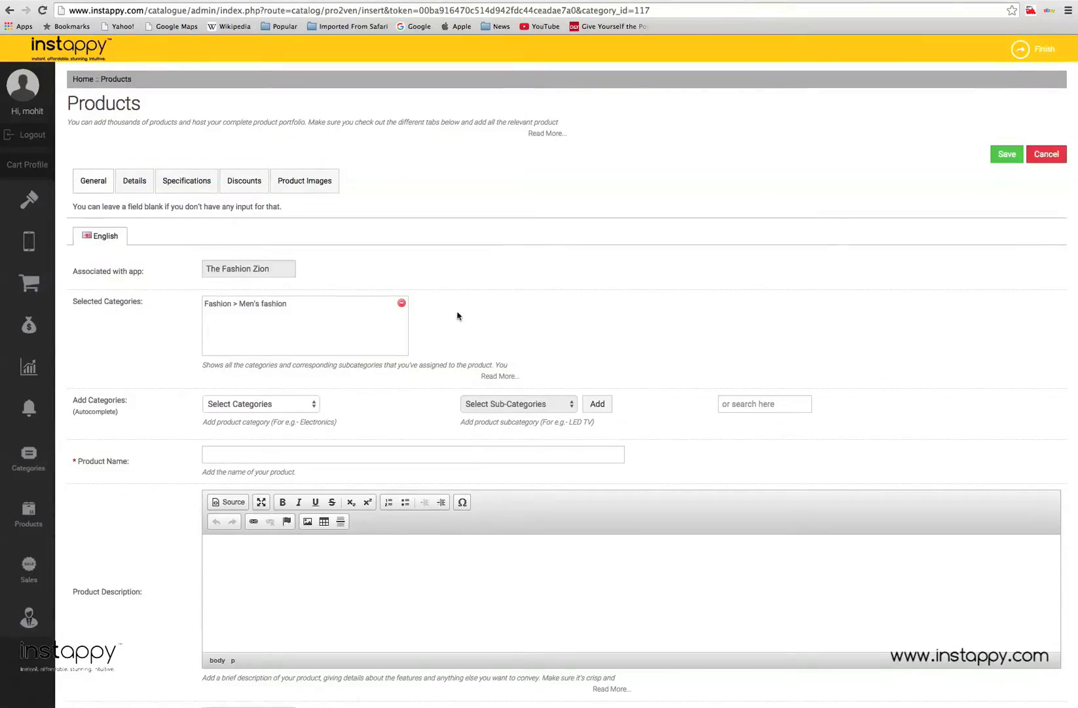
pyautogui.scroll(-3, 458, 313)
pyautogui.click(275, 319)
pyautogui.click(286, 333)
# Add the Fashion > Men's fashion > Top & Tees subcategory to the product
pyautogui.click(551, 321)
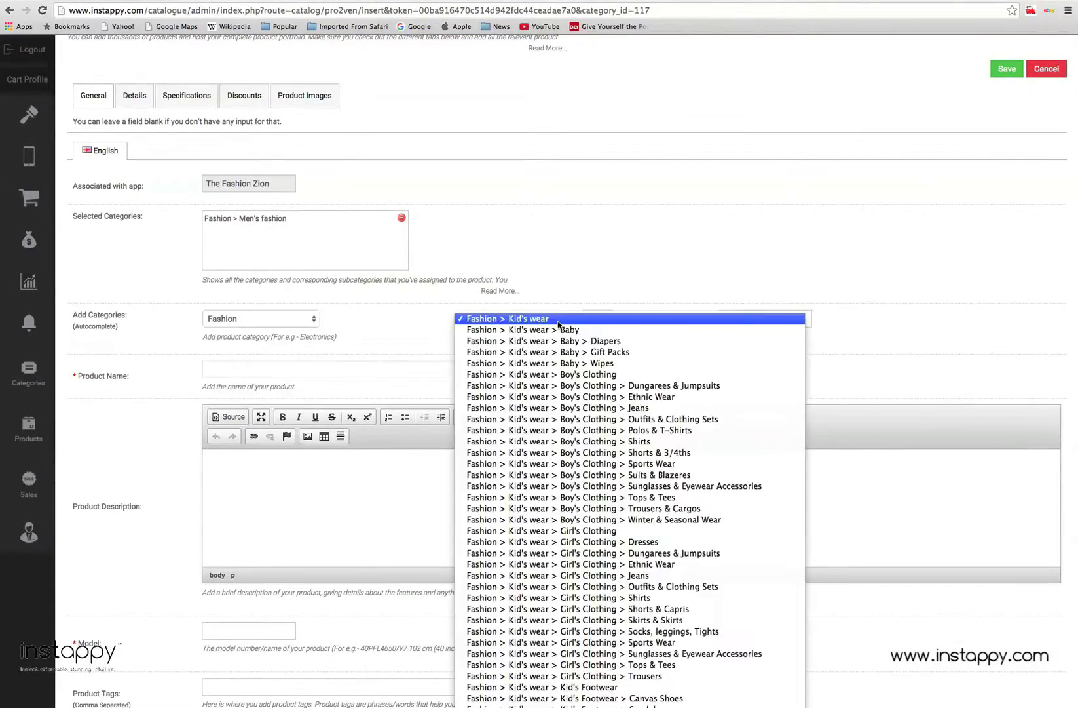
pyautogui.scroll(-10, 584, 388)
pyautogui.scroll(5, 583, 388)
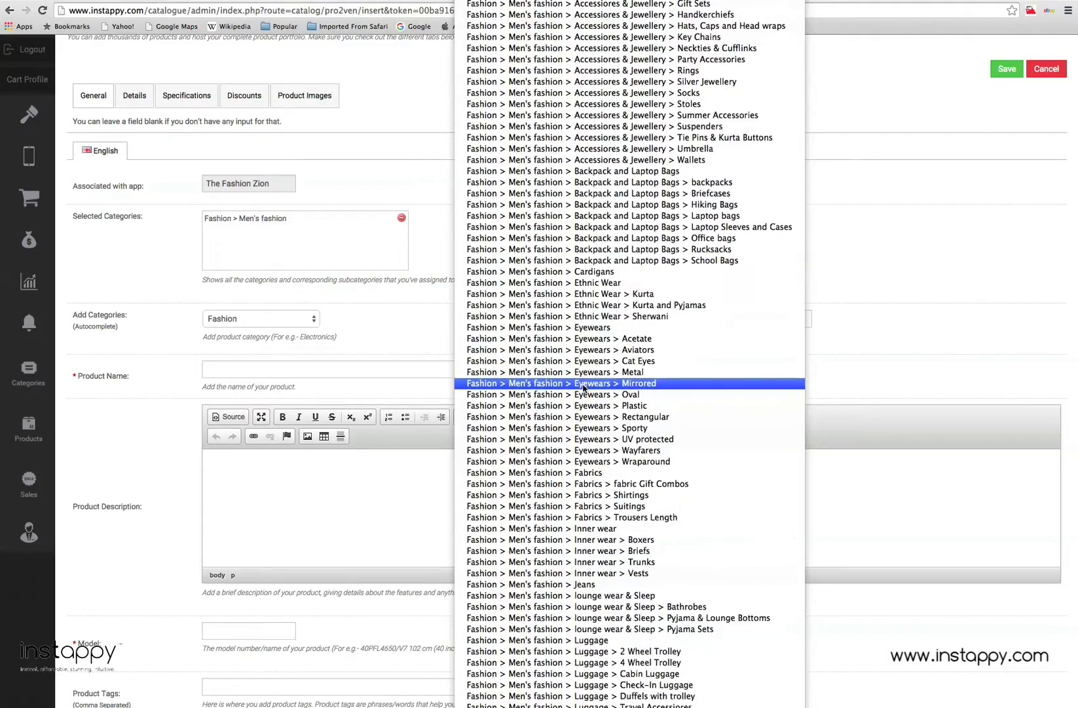
pyautogui.scroll(4, 584, 373)
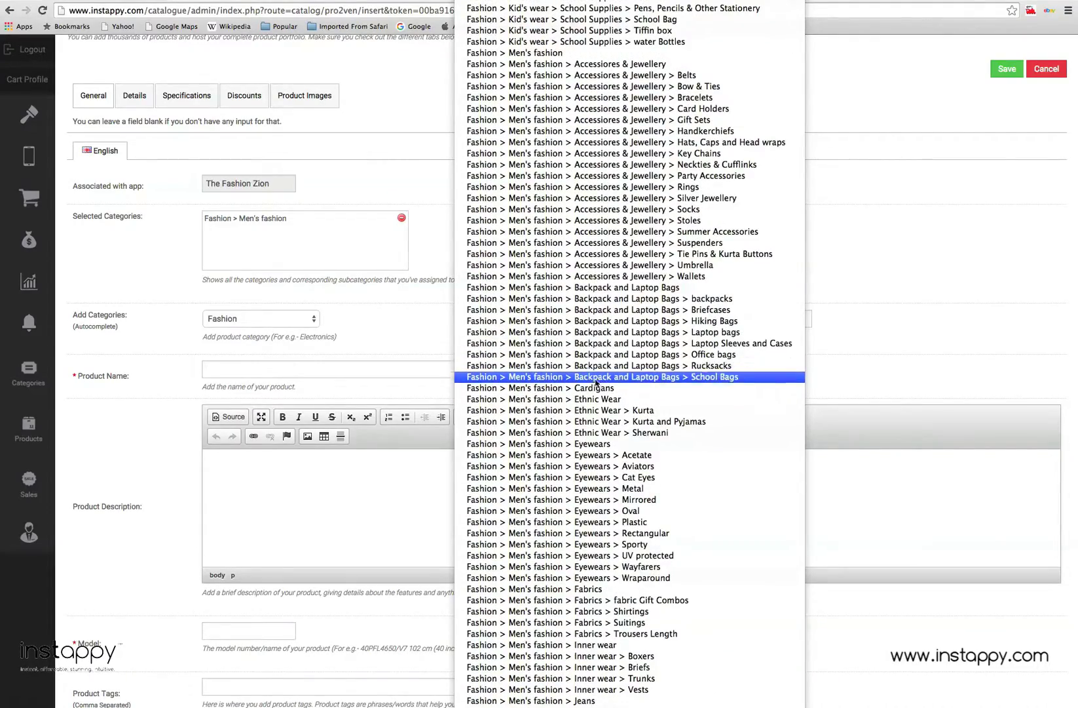
pyautogui.scroll(-6, 614, 454)
pyautogui.scroll(-20, 614, 454)
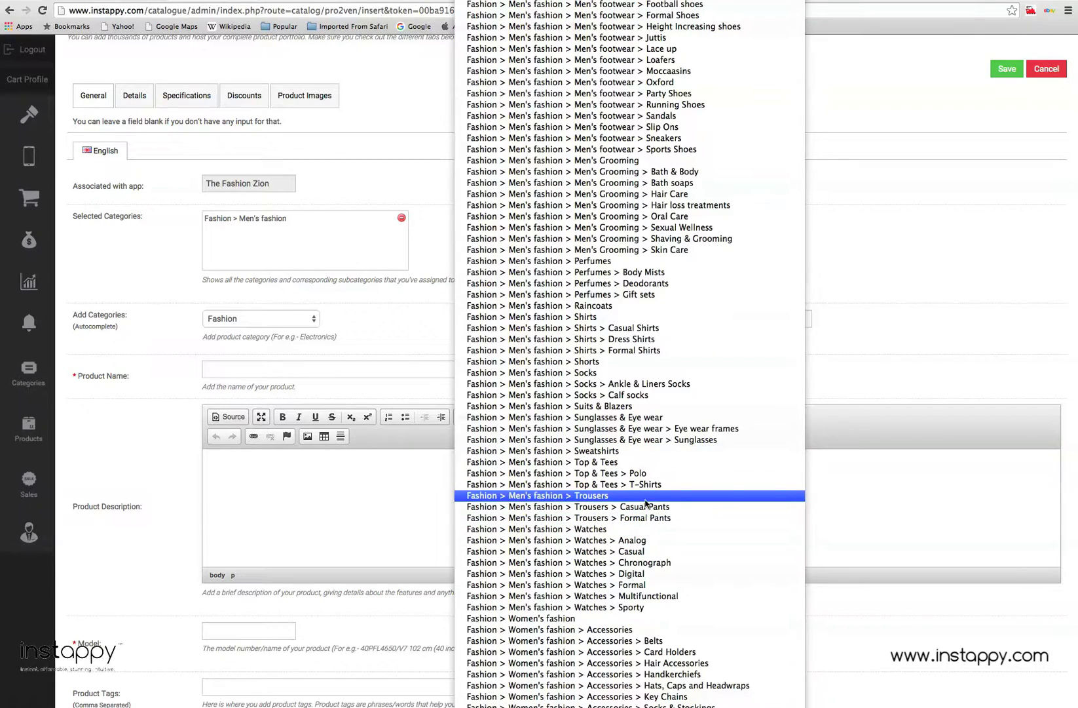
pyautogui.click(629, 462)
pyautogui.click(567, 380)
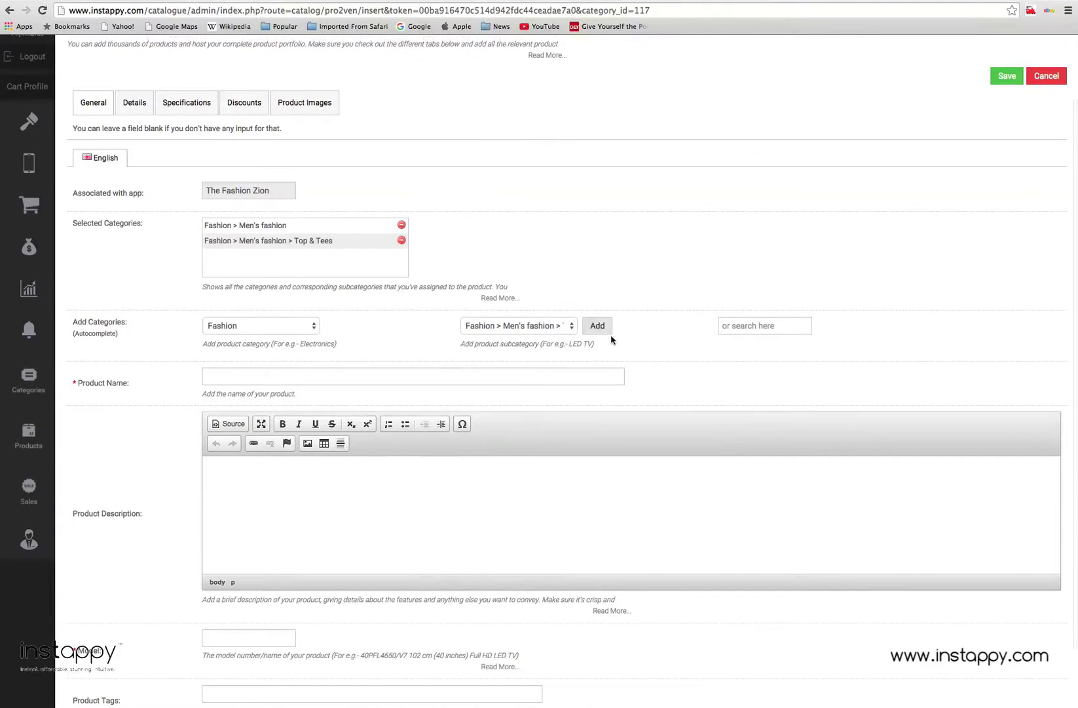
pyautogui.click(527, 378)
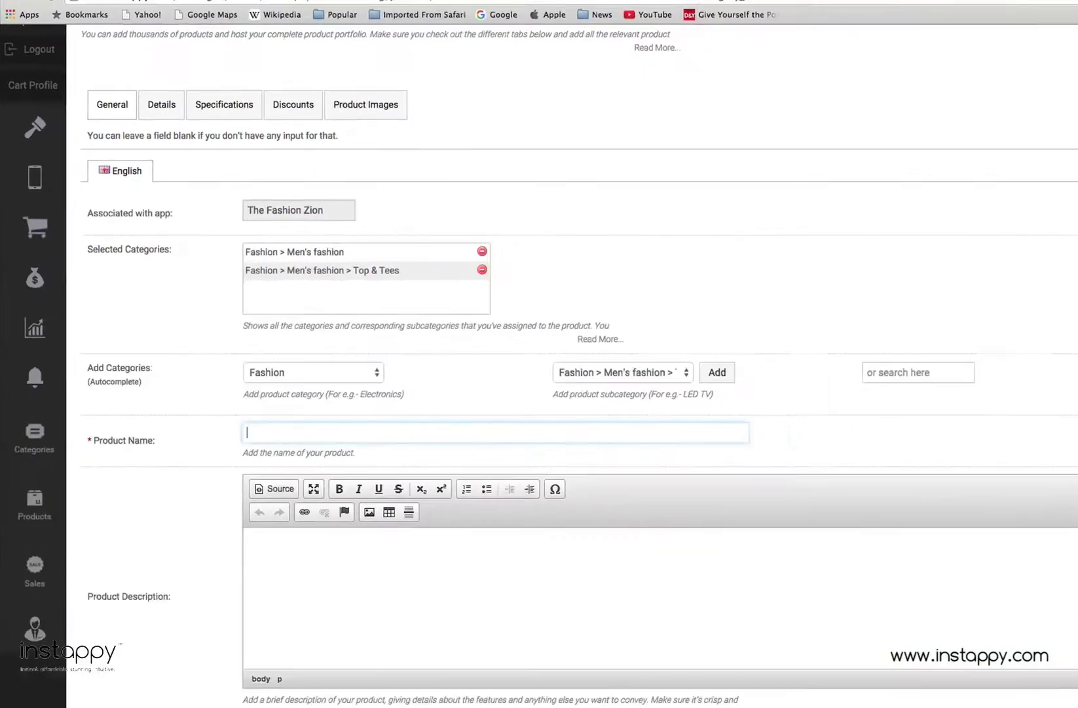
# Enter product name Lacoste T-Shirt, the funky t-shirt slogan description, and model FZ01
pyautogui.write('La')
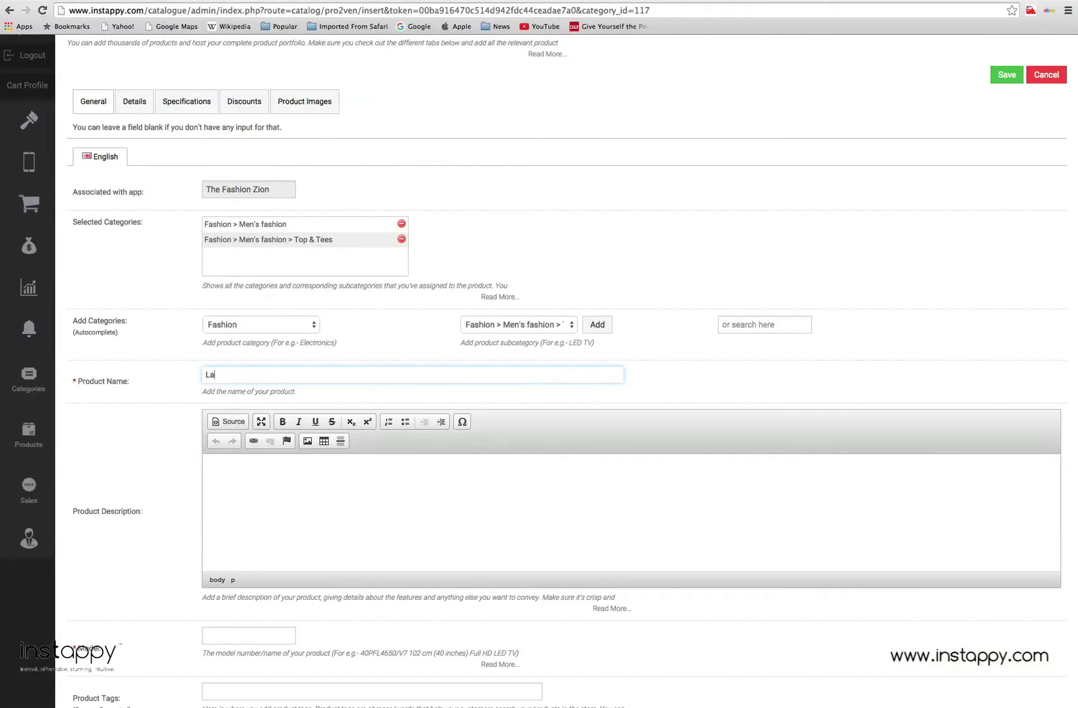
pyautogui.write('scoste T-Shirt')
pyautogui.press('Tab')
pyautogui.write('Funky t-shirt with a catchy slogan')
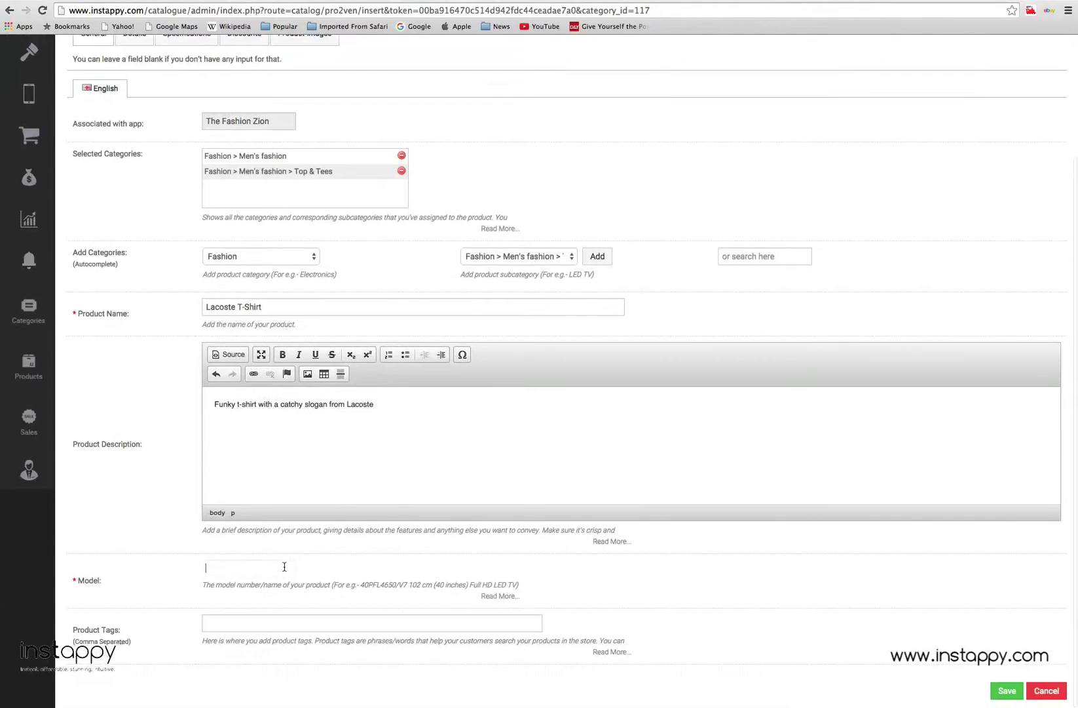
pyautogui.write('FZ01')
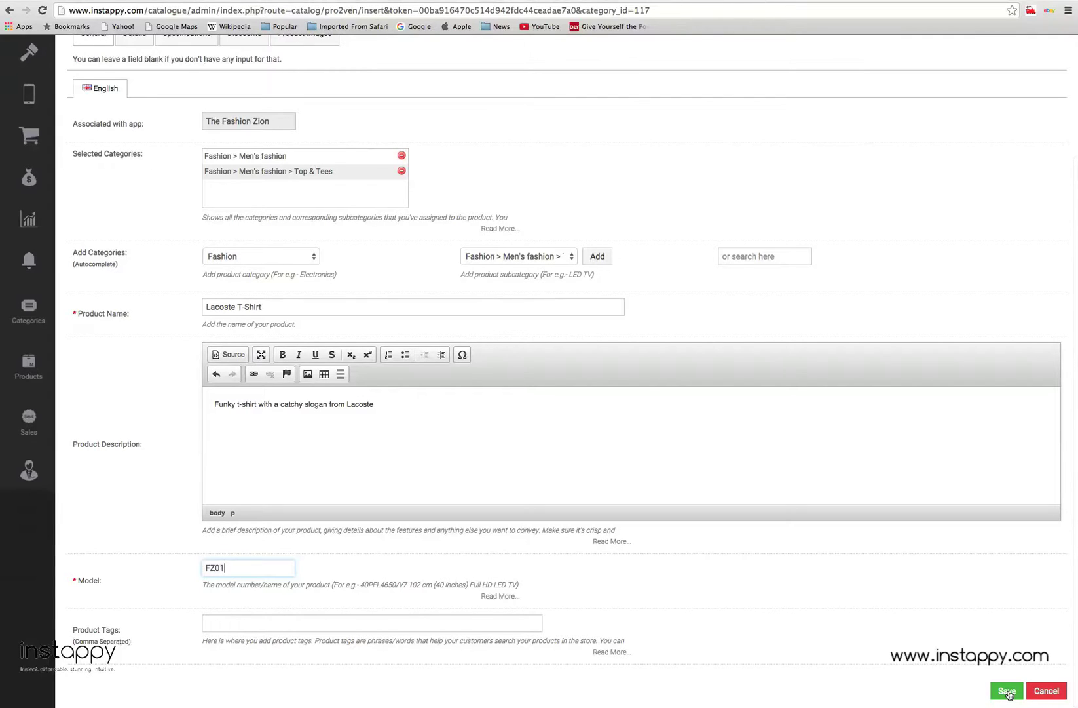
pyautogui.scroll(3, 152, 137)
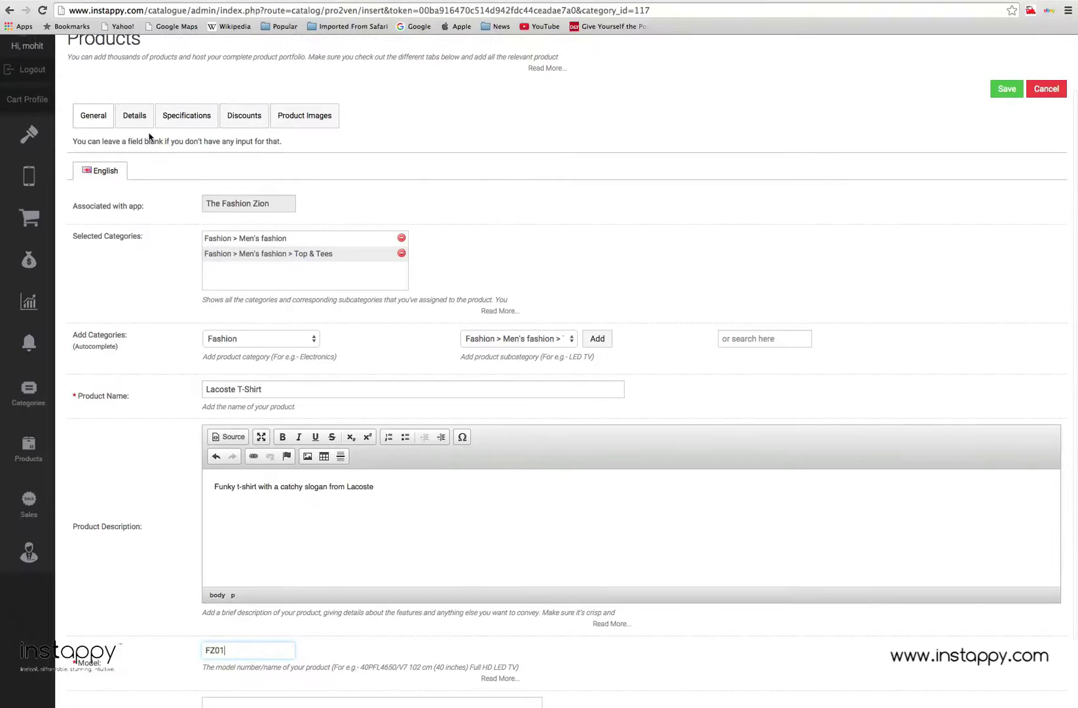
# Enter a price of 950 on the Details tab and keep the status Active
pyautogui.click(140, 117)
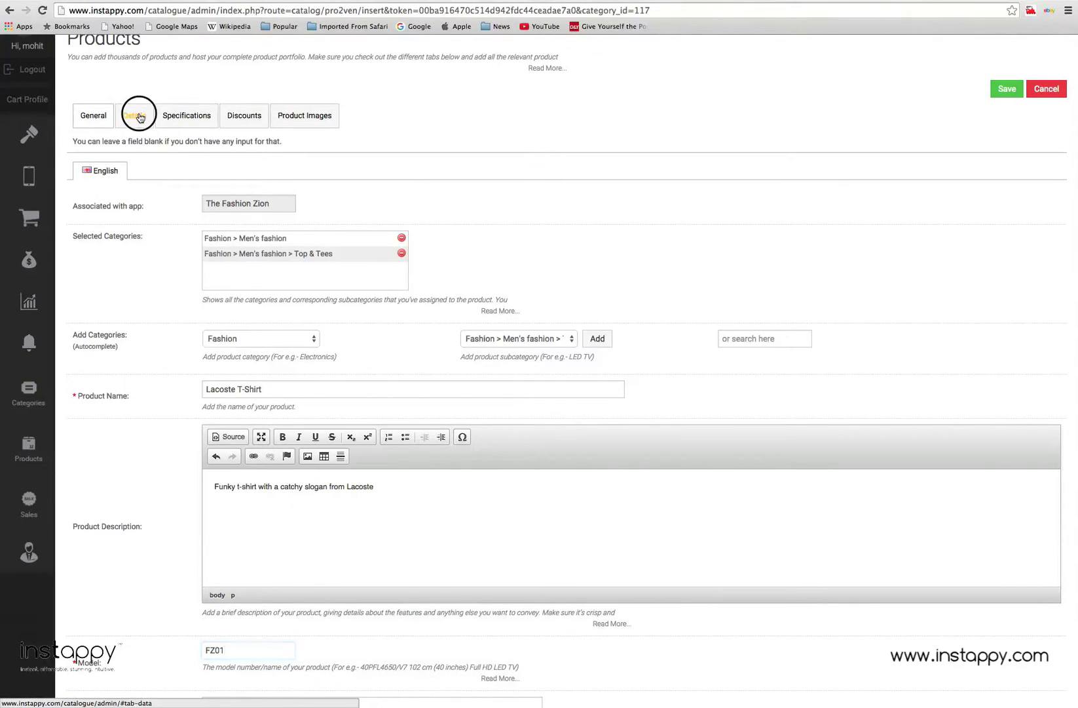
pyautogui.write('950')
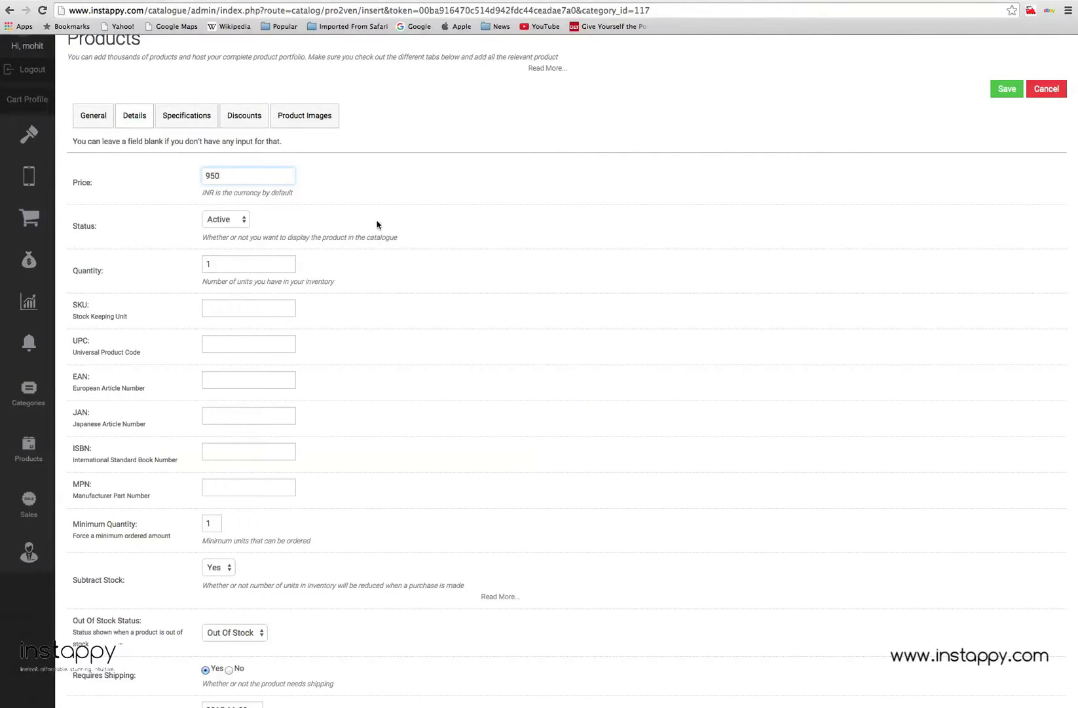
pyautogui.click(244, 223)
pyautogui.click(226, 220)
pyautogui.scroll(-3, 452, 306)
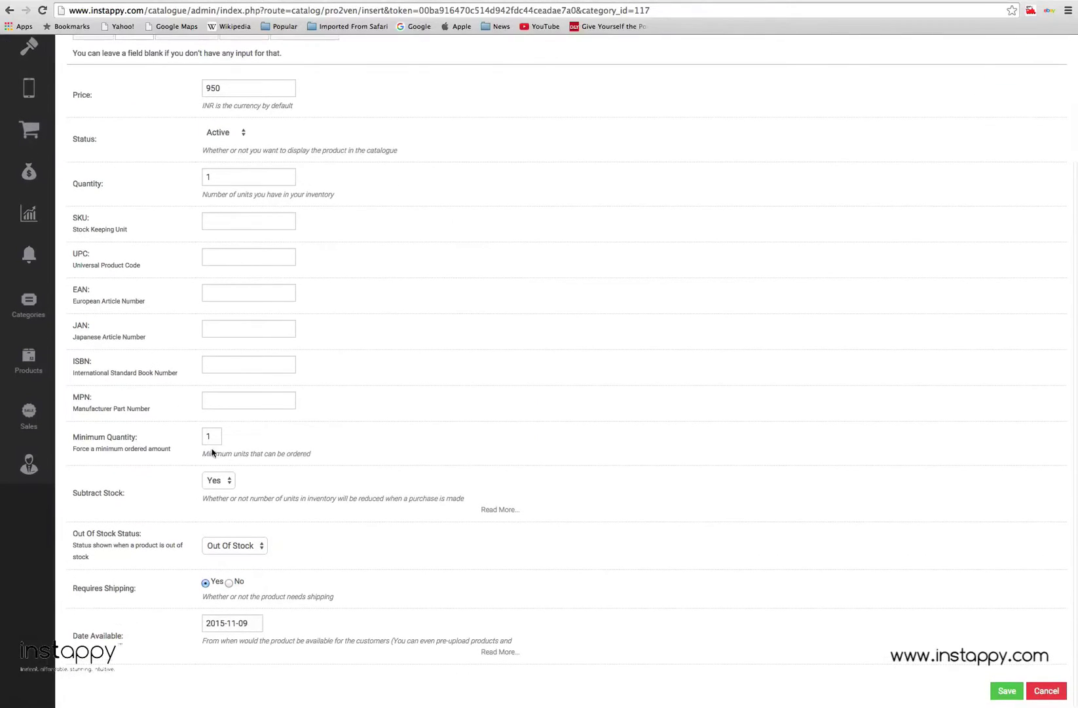
# Keep stock subtraction at Yes and set Out Of Stock Status to In Stock
pyautogui.click(214, 437)
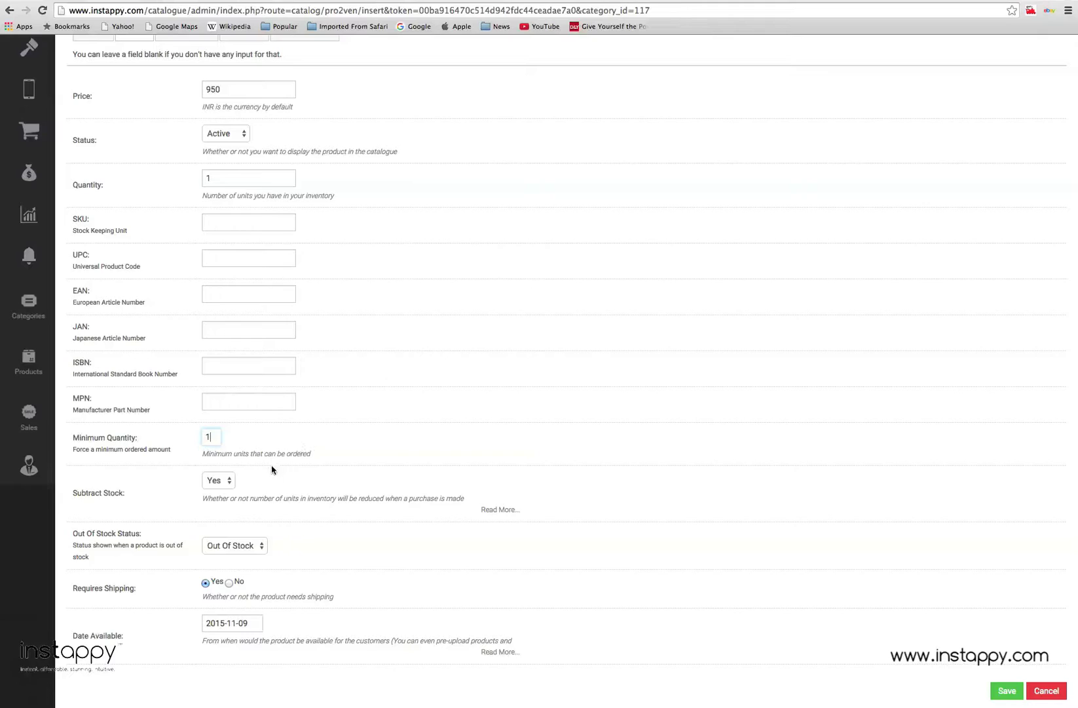
pyautogui.click(230, 485)
pyautogui.click(230, 484)
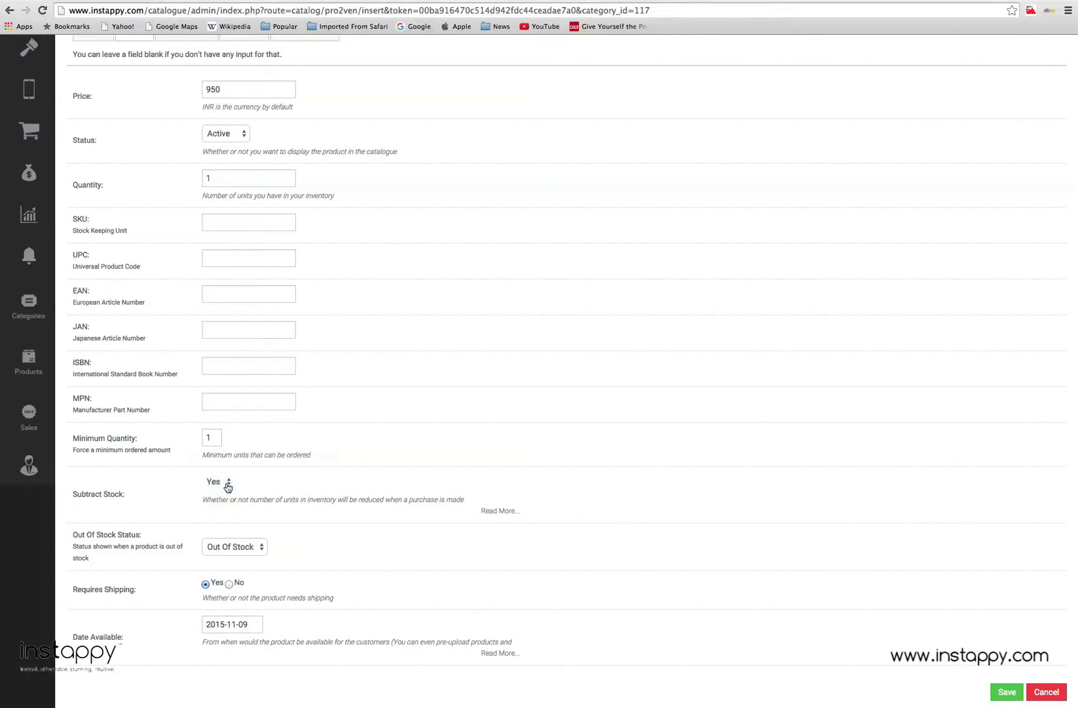
pyautogui.scroll(-1, 261, 555)
pyautogui.click(261, 556)
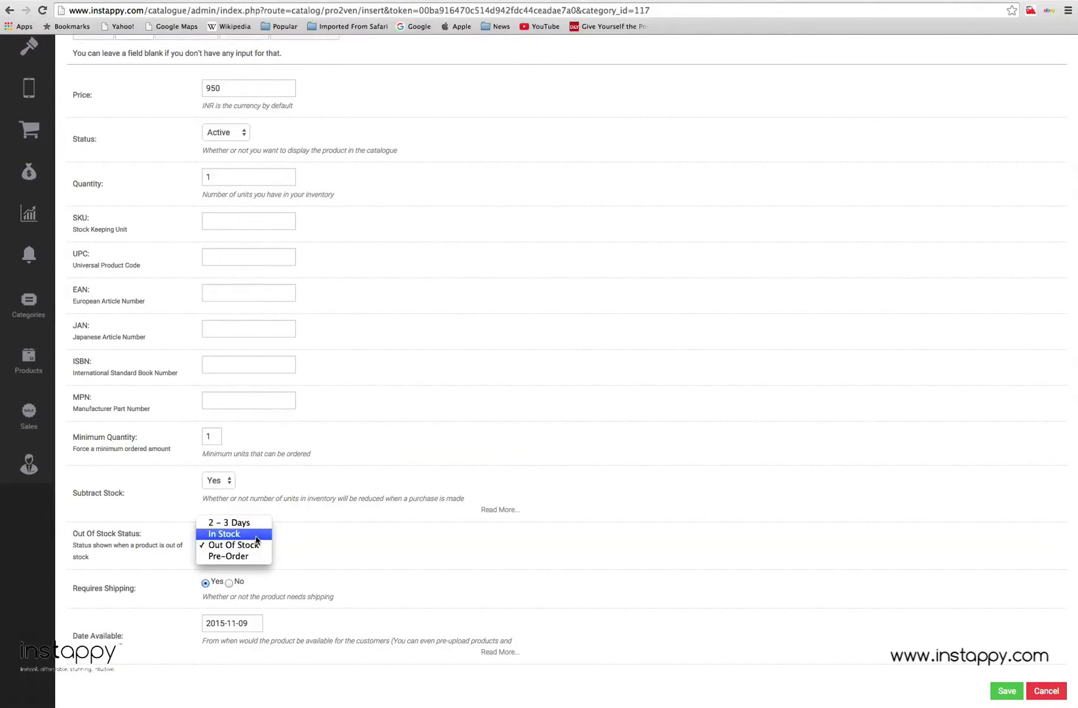
pyautogui.click(252, 533)
pyautogui.scroll(1, 190, 55)
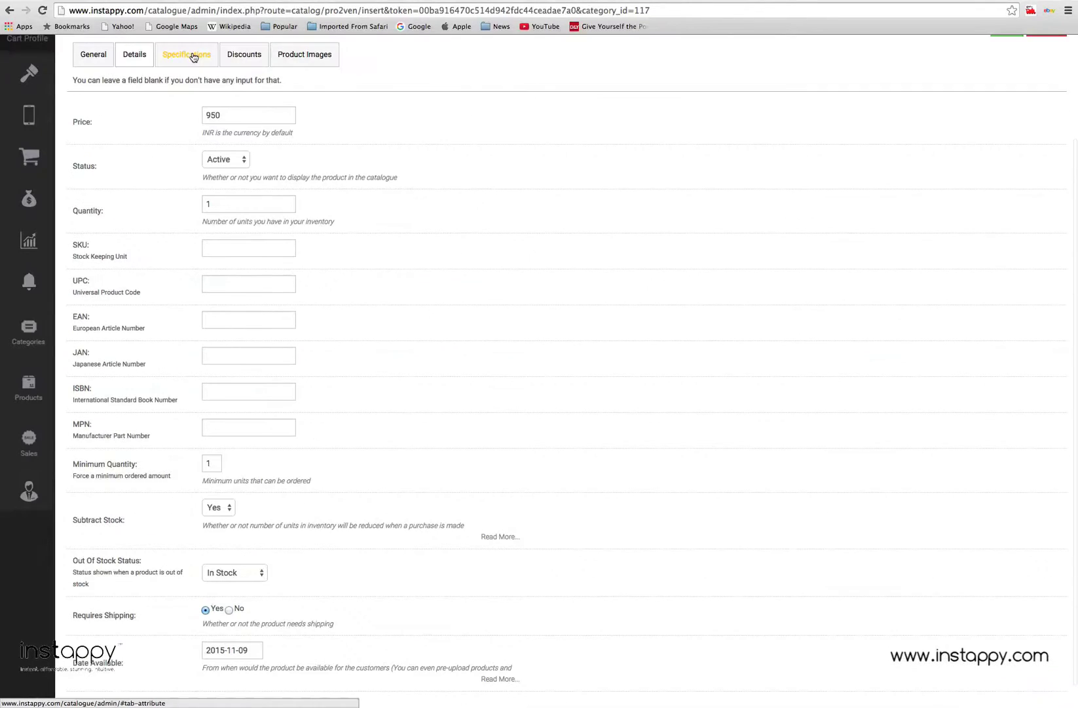
# Check 2 colours in the Color list on the Specifications tab
pyautogui.click(190, 55)
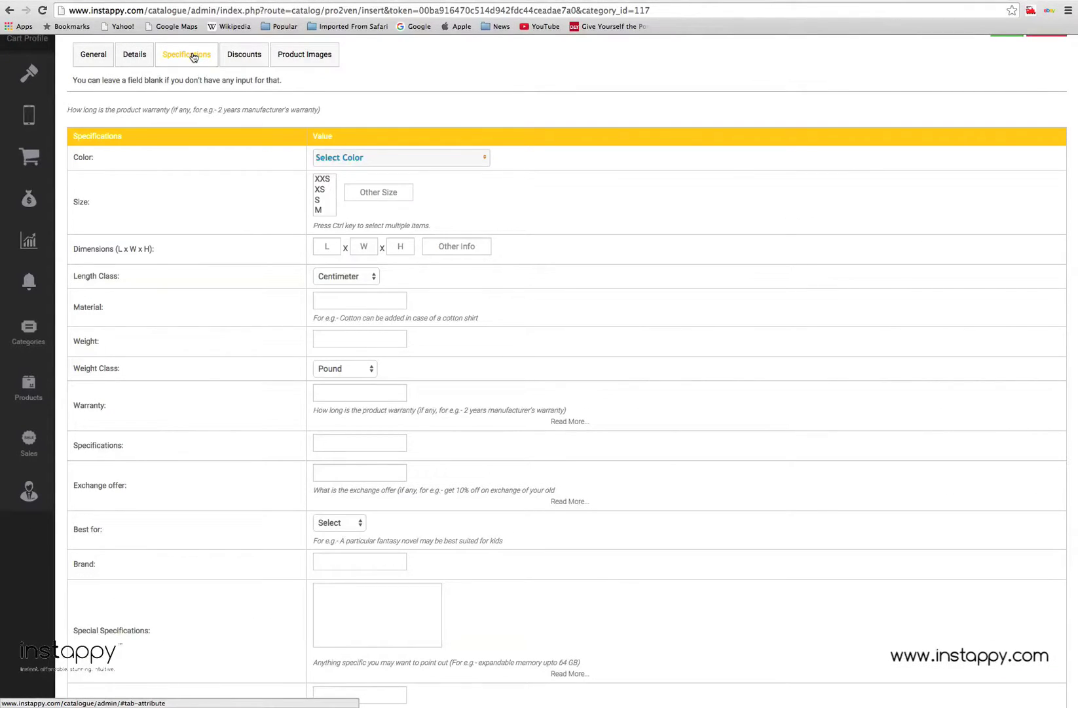
pyautogui.click(483, 157)
pyautogui.scroll(-3, 443, 219)
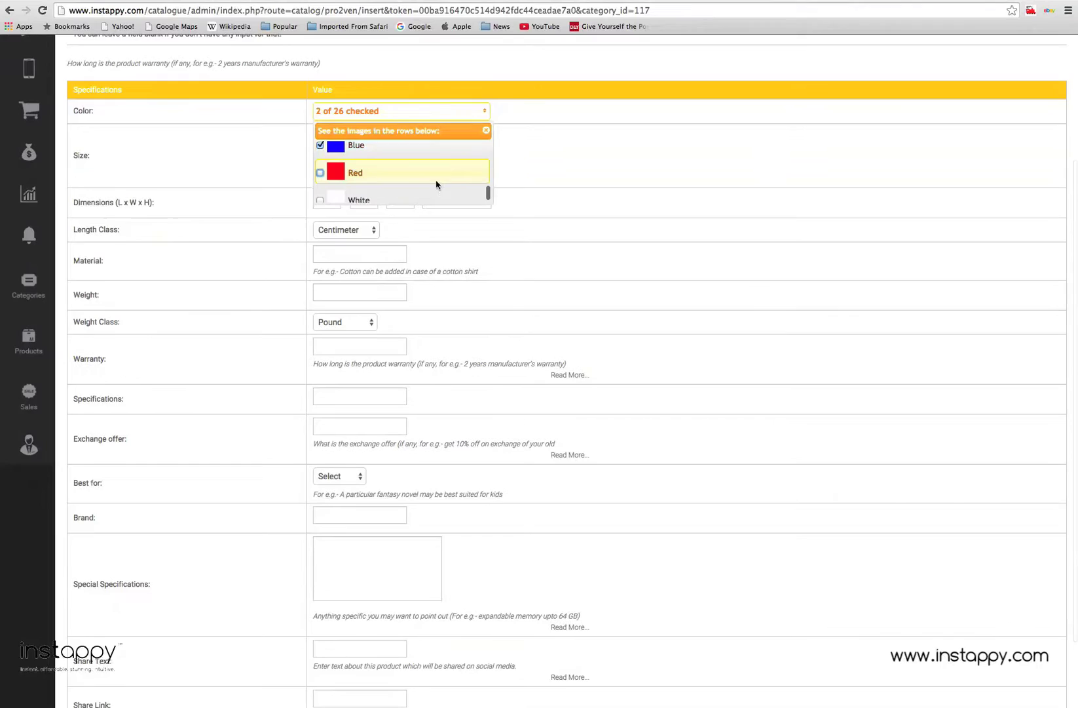
pyautogui.click(571, 185)
# Enter warranty '6 months warranty' and specification 'Crafted of finest fabric'
pyautogui.click(400, 346)
pyautogui.scroll(-3, 470, 345)
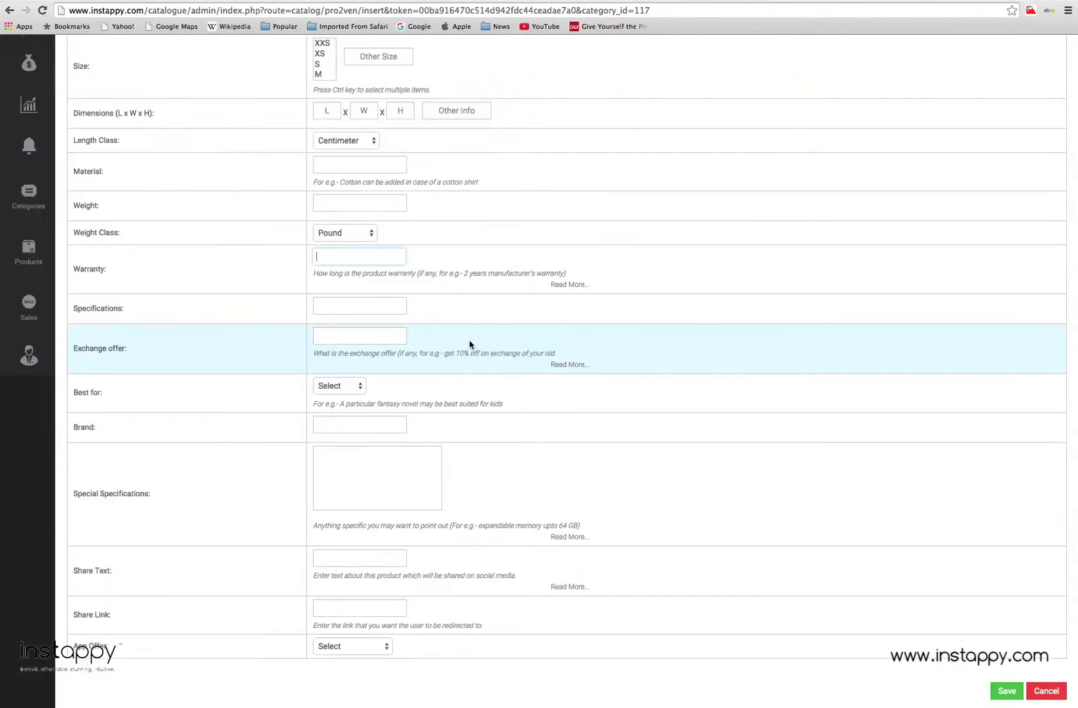
pyautogui.write('6 months warranty')
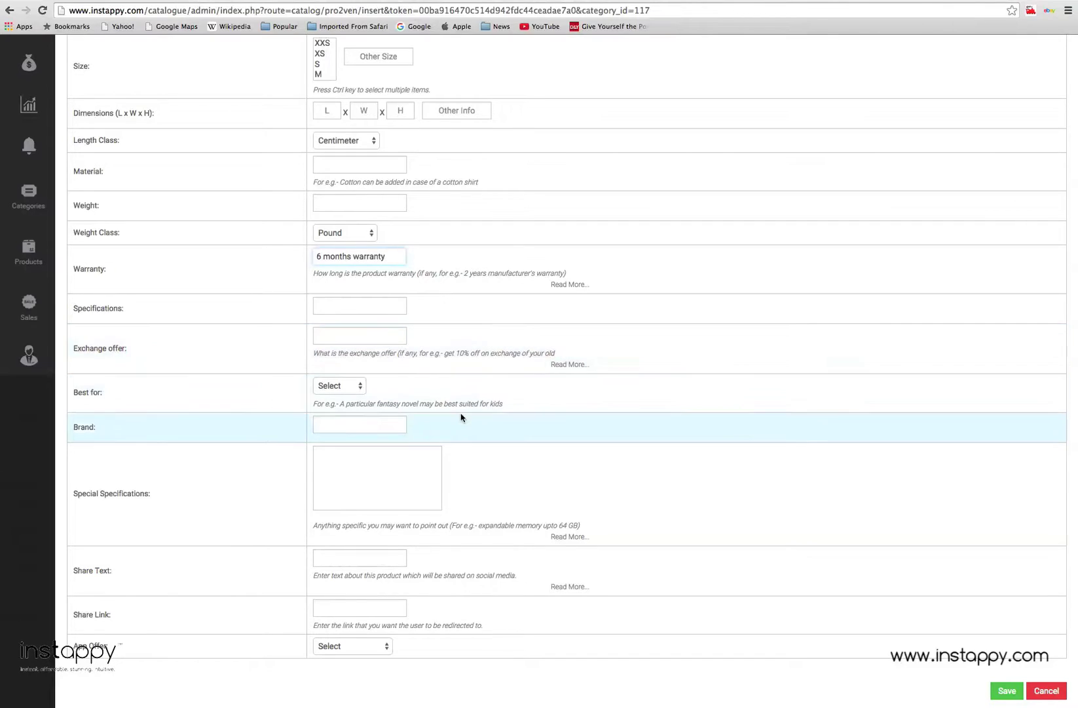
pyautogui.click(349, 309)
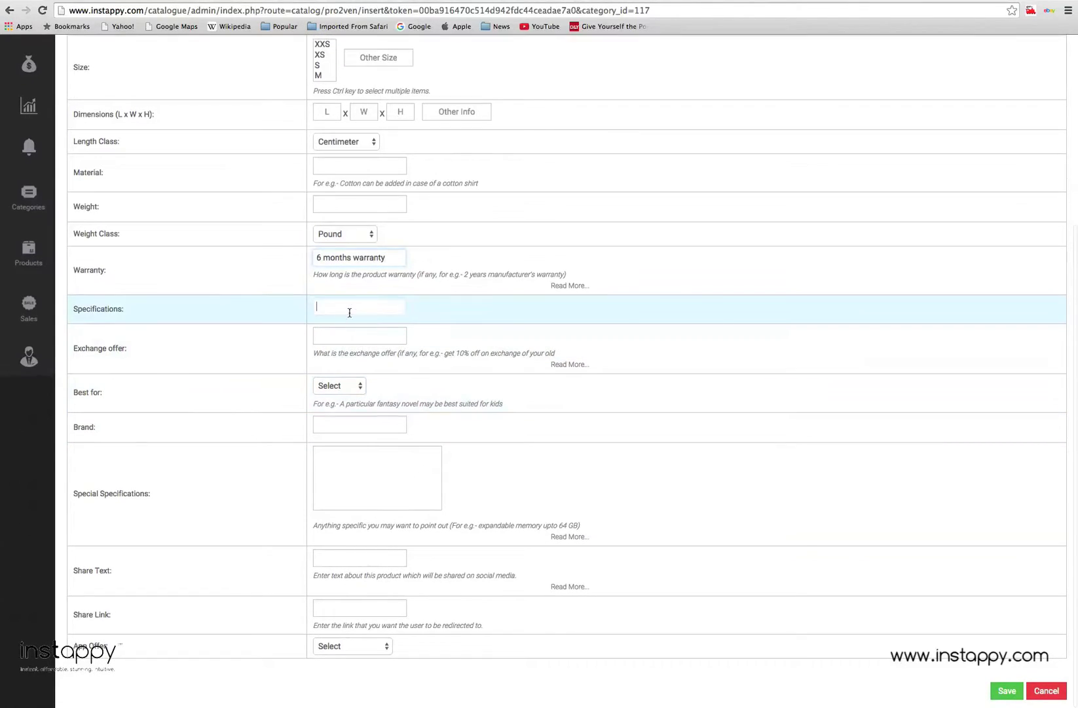
pyautogui.scroll(1, 359, 336)
pyautogui.write('Crafetd')
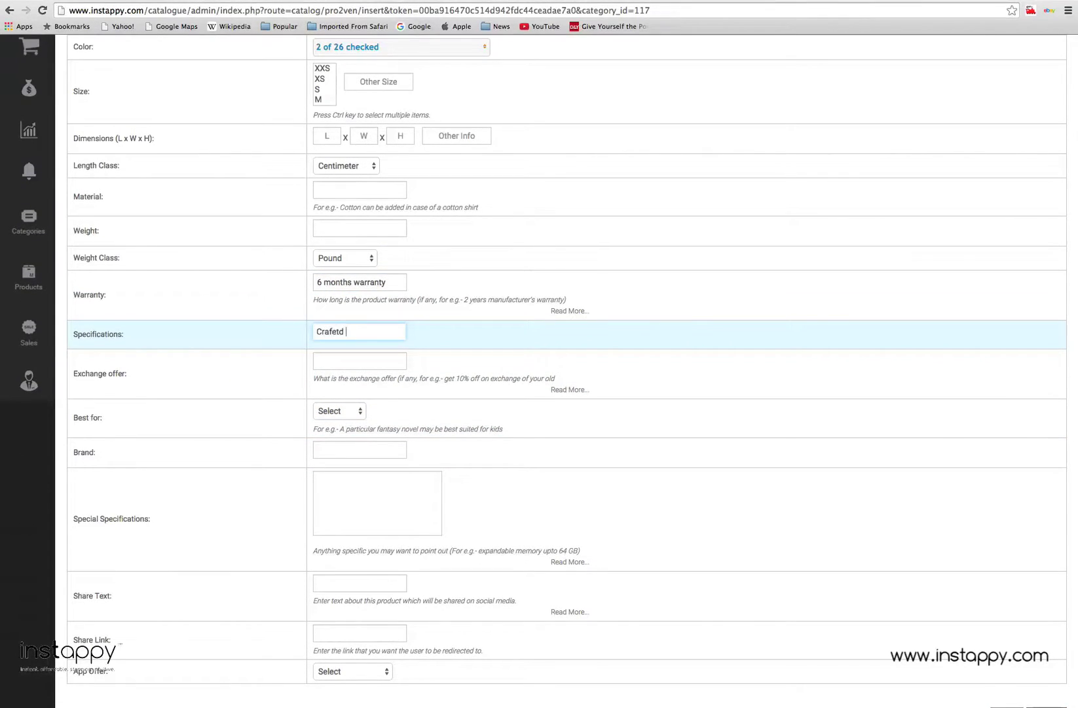
pyautogui.press('BackSpace')
pyautogui.press('BackSpace')
pyautogui.press('BackSpace')
pyautogui.press('BackSpace')
pyautogui.write('ted of finest fab')
pyautogui.scroll(-1, 376, 326)
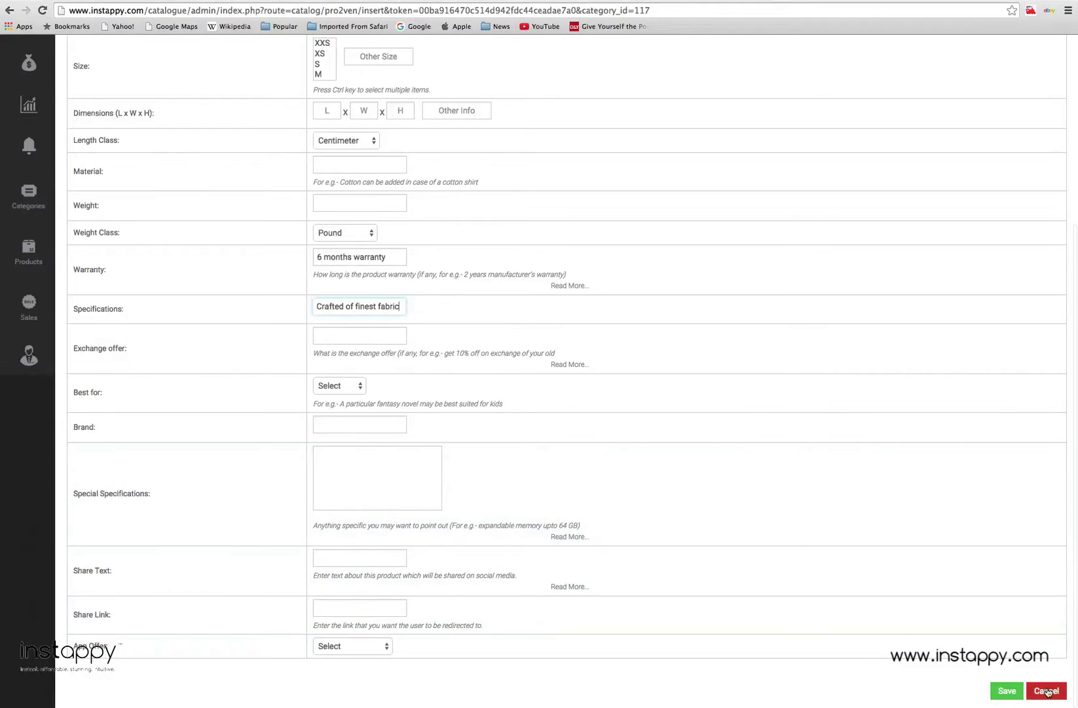
pyautogui.scroll(2, 248, 213)
pyautogui.scroll(5, 247, 213)
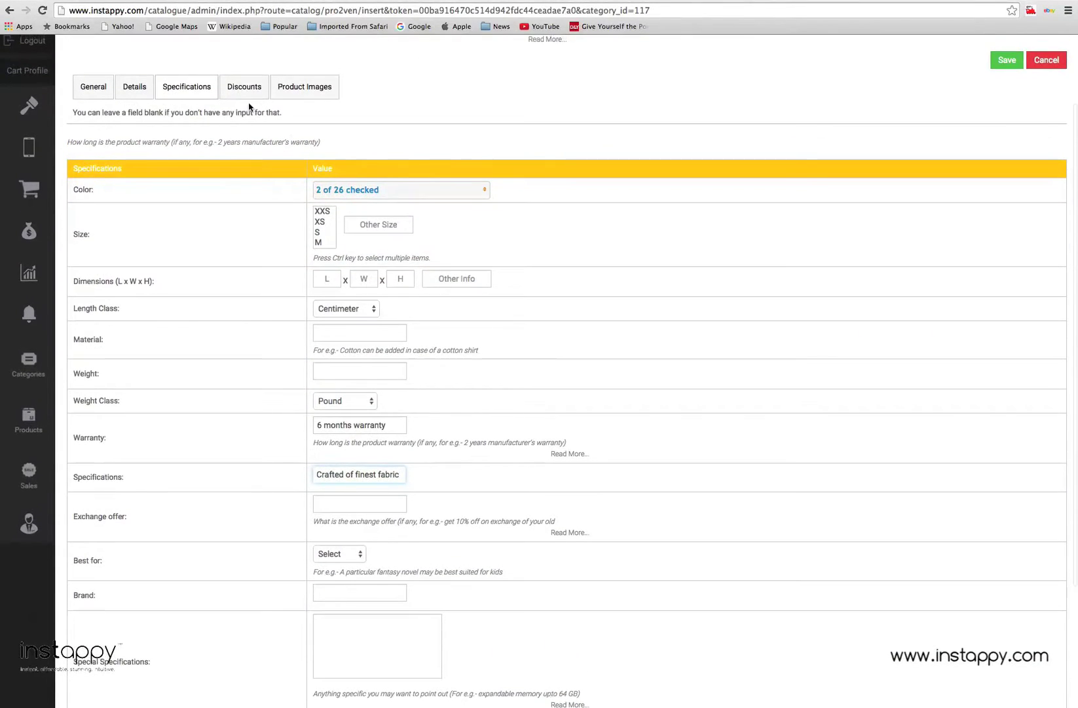
# Switch the product form to the Discounts tab and leave the percentage discount empty
pyautogui.click(242, 168)
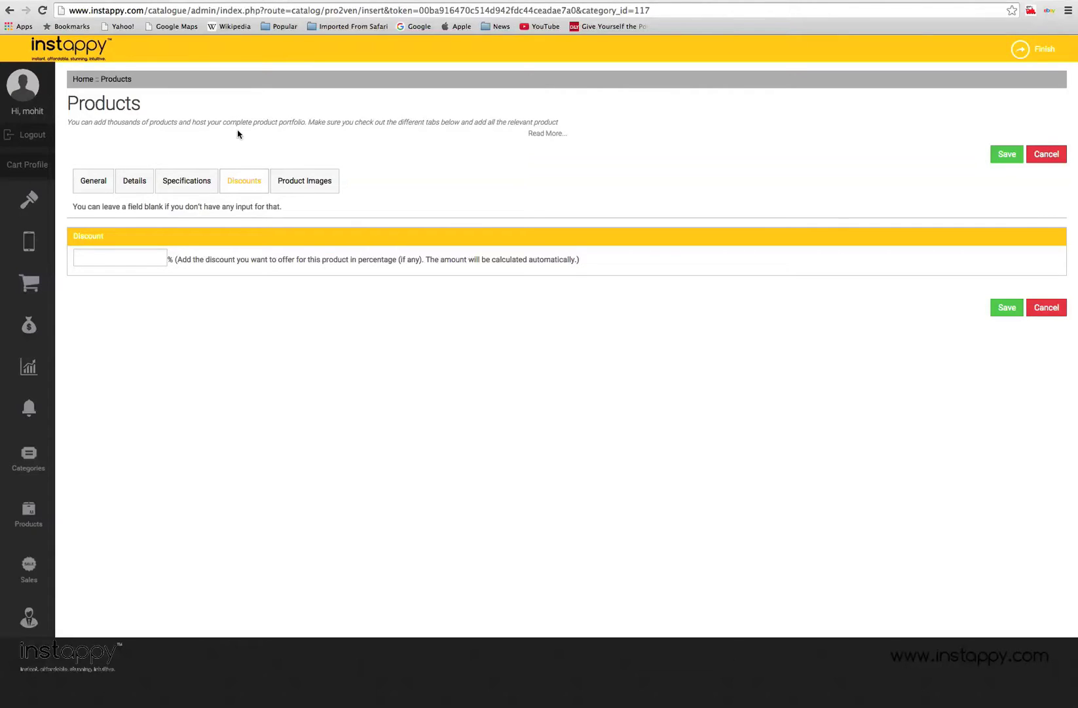
# Upload the blue T-shirt photo from the computer into the product's image library
pyautogui.click(303, 183)
pyautogui.click(223, 307)
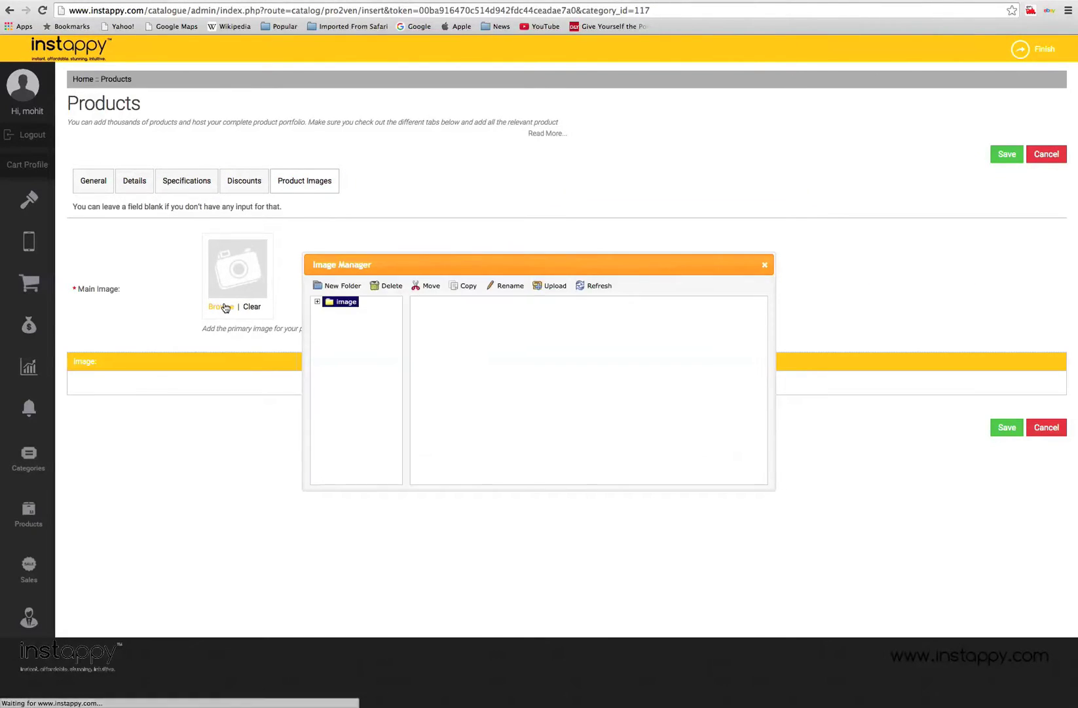
pyautogui.click(563, 291)
pyautogui.doubleClick(467, 103)
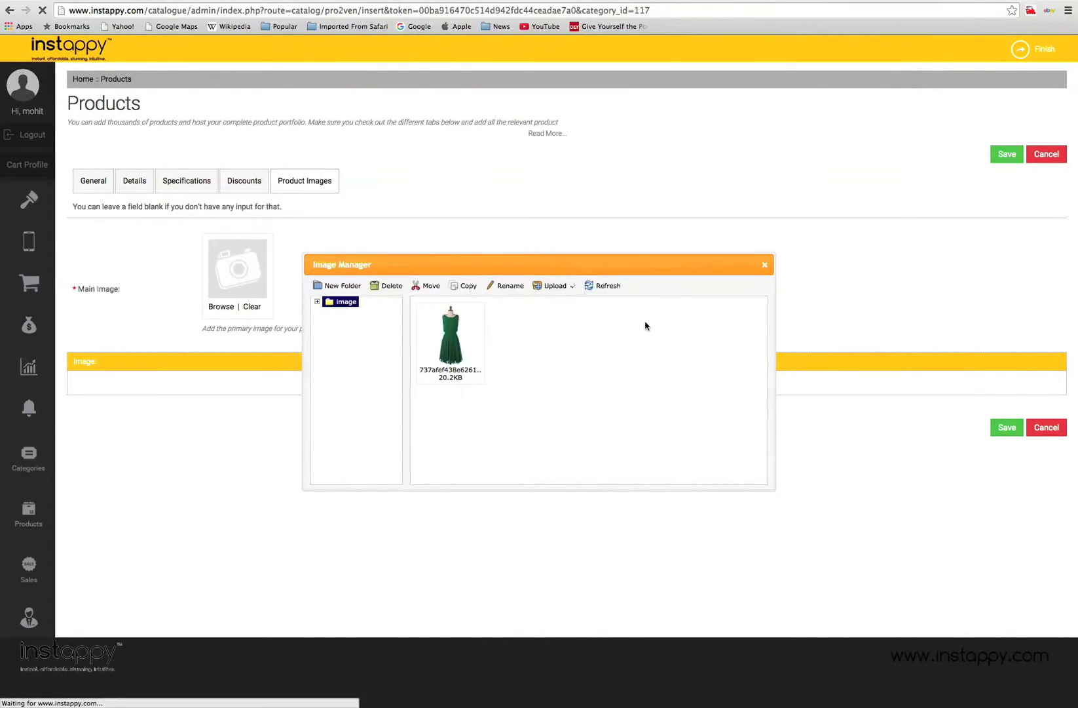
pyautogui.click(636, 228)
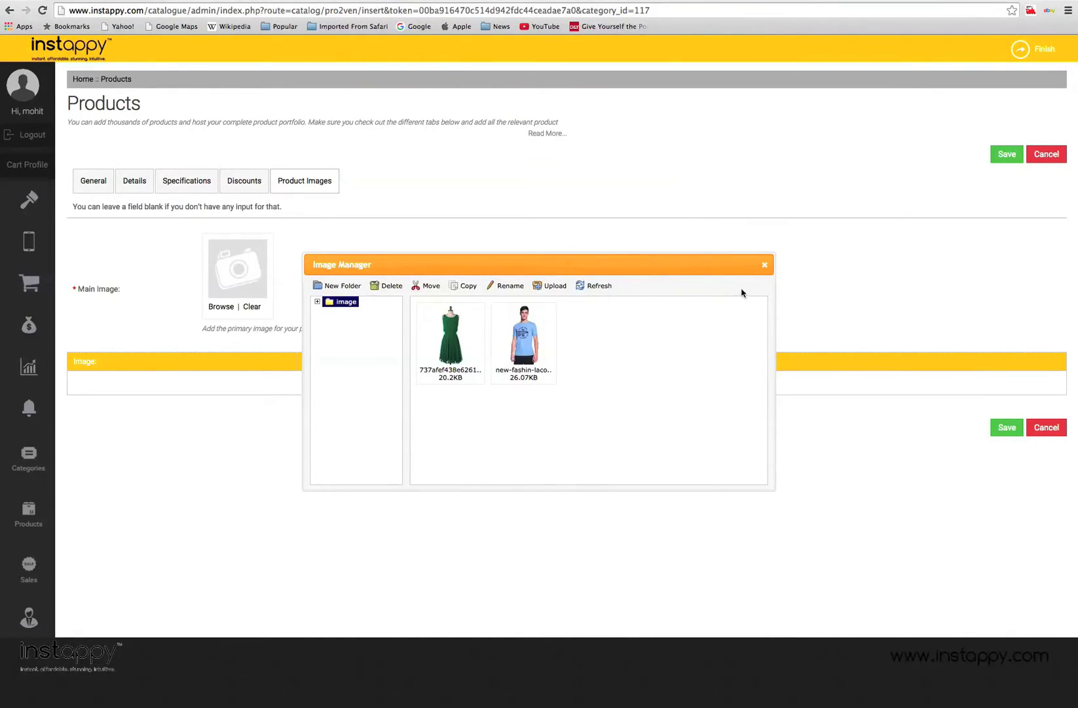
# Delete the green dress picture and set the T-shirt photo as the product's main image
pyautogui.click(527, 334)
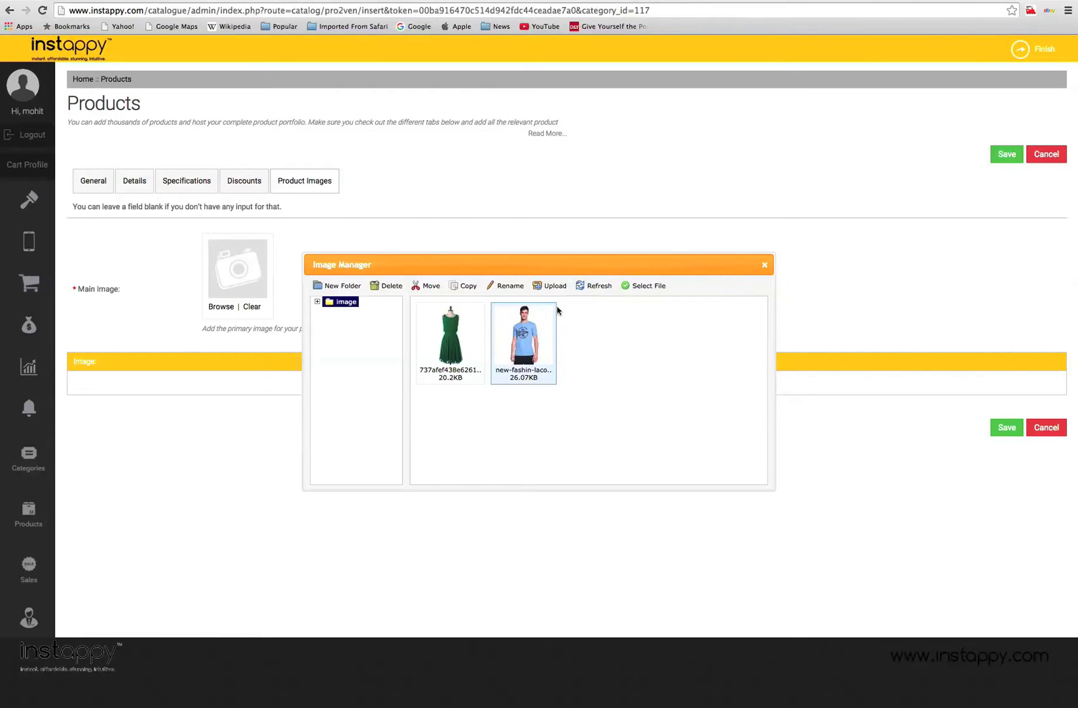
pyautogui.click(392, 286)
pyautogui.click(631, 229)
pyautogui.click(459, 354)
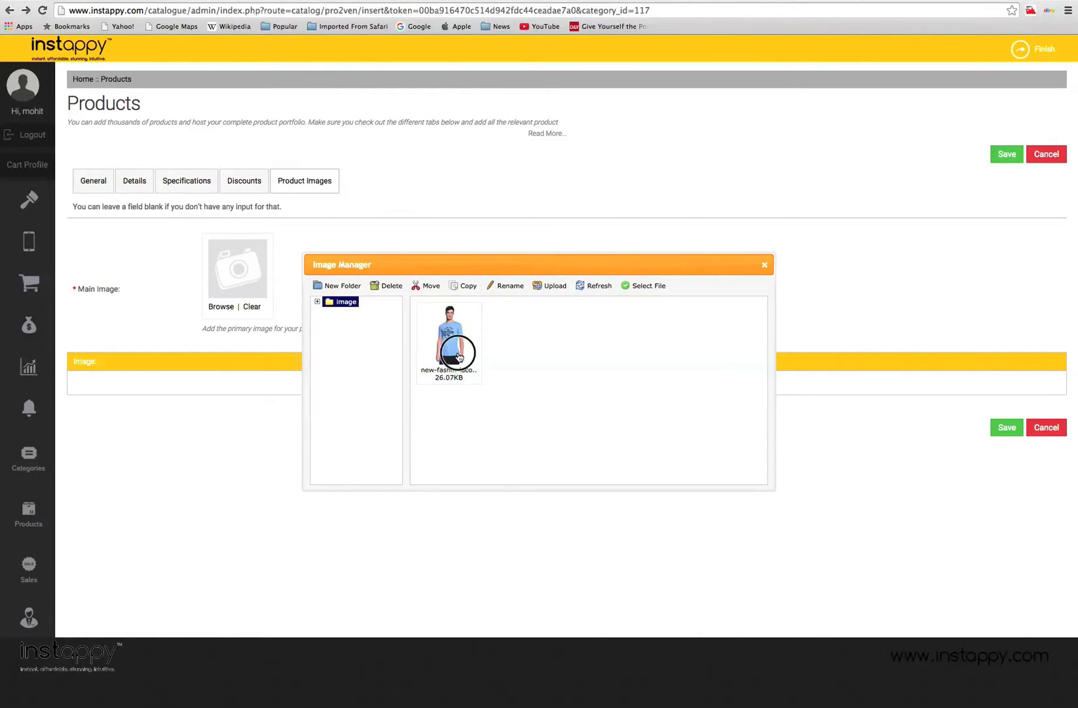
pyautogui.doubleClick(459, 355)
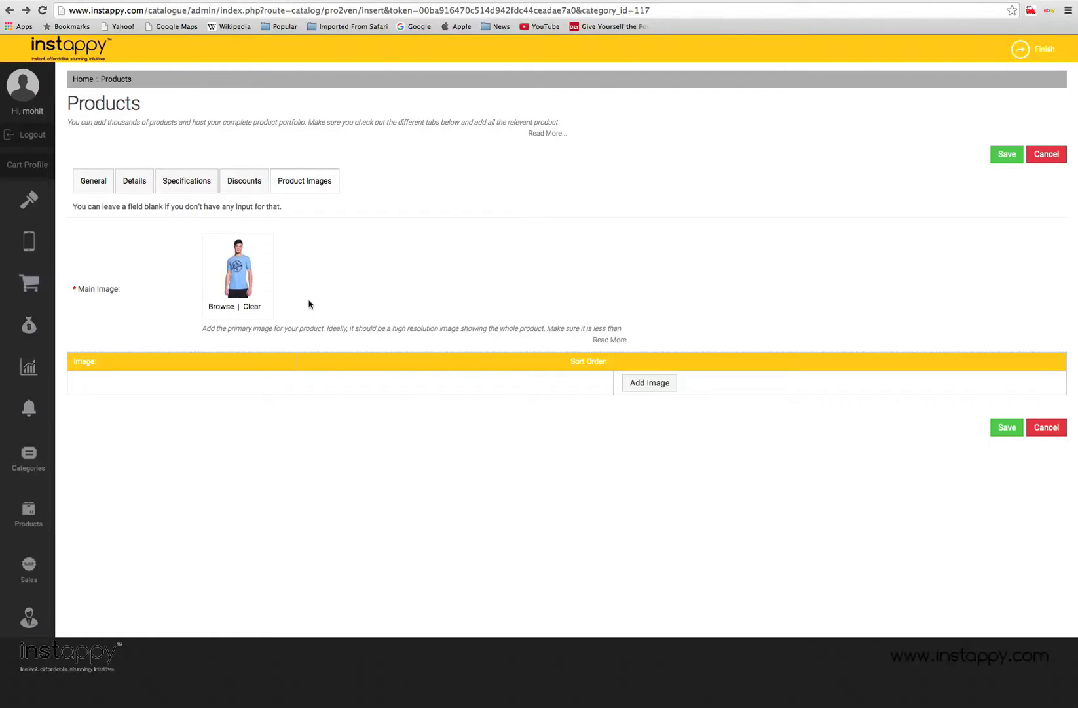
pyautogui.click(633, 386)
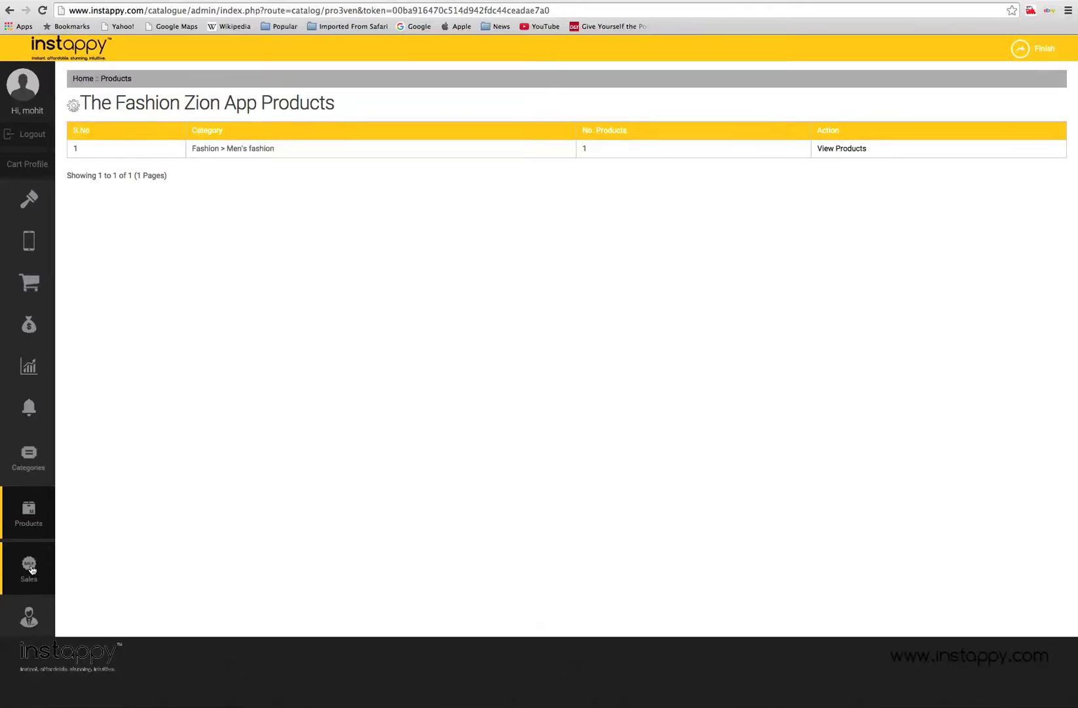
# Open Vendor Orders from the Sales sidebar menu to see its empty order list
pyautogui.click(31, 568)
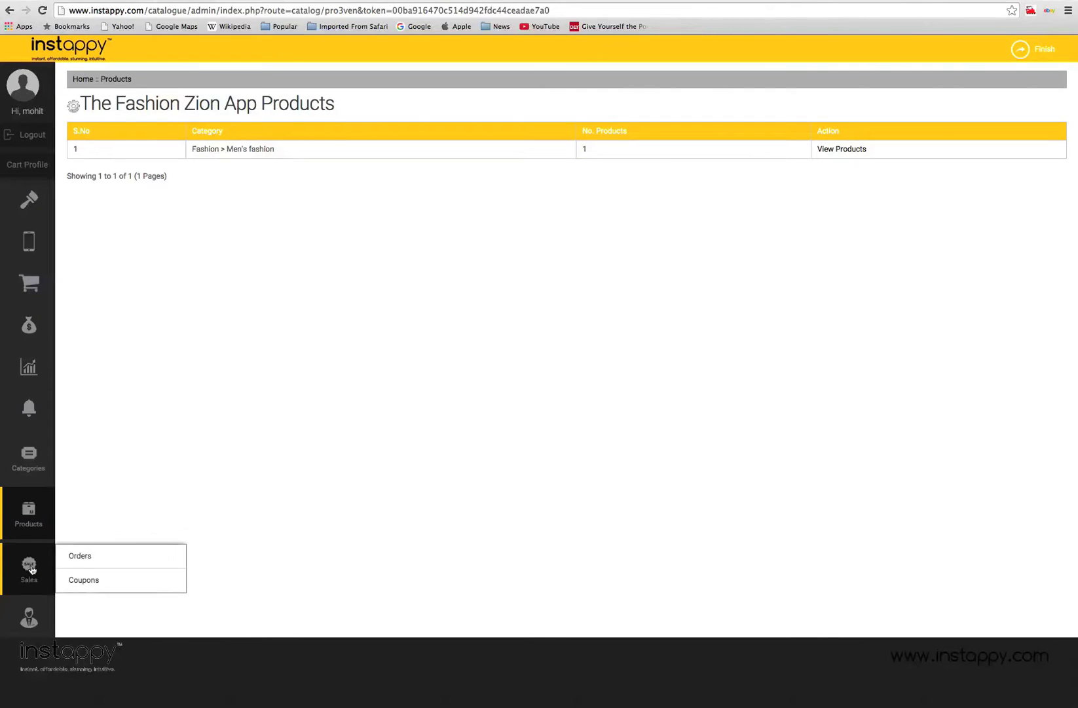
pyautogui.click(129, 563)
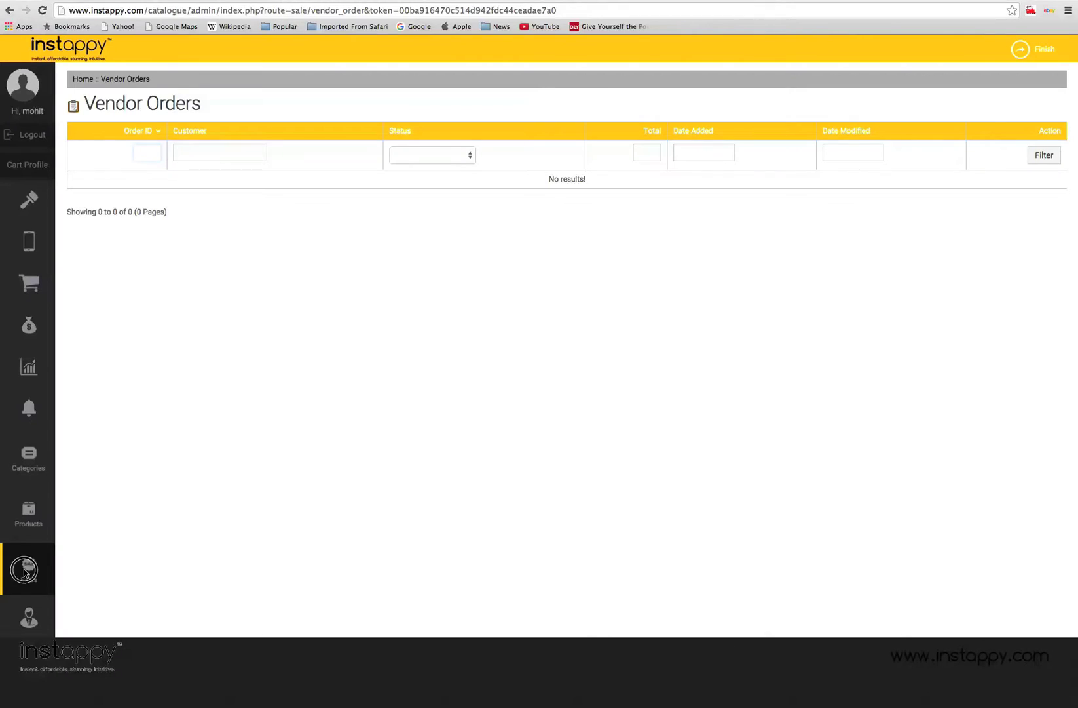
# Start a new coupon named FIRSTBUY with code 00112
pyautogui.moveTo(23, 569)
pyautogui.click(95, 582)
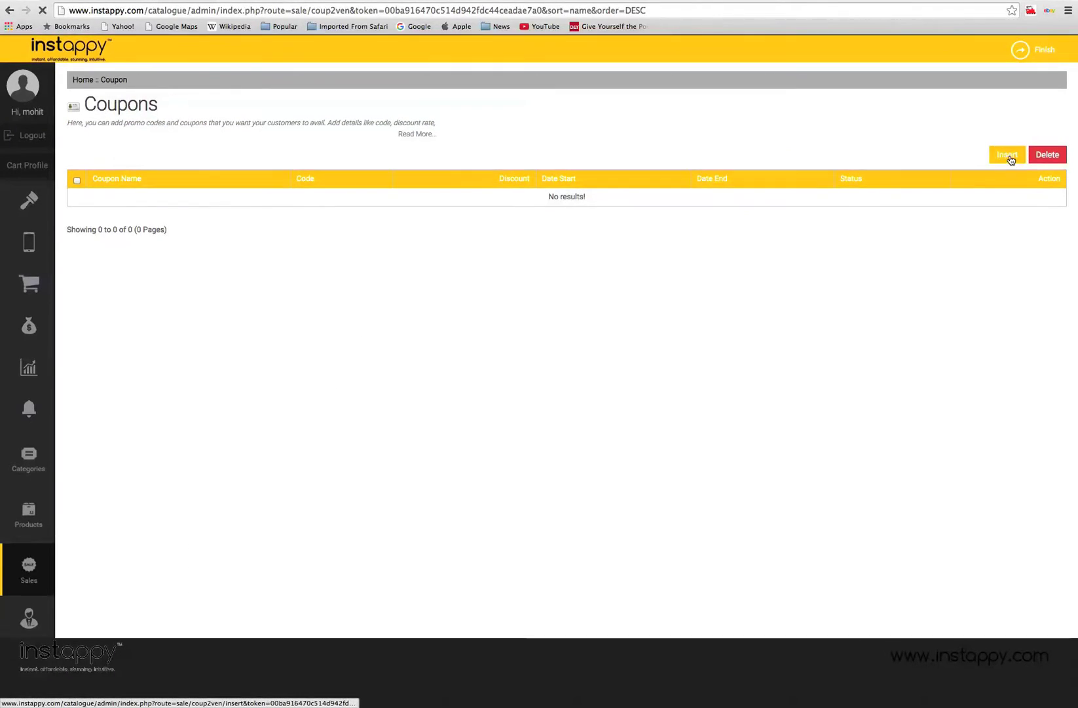
pyautogui.click(1007, 156)
pyautogui.click(279, 198)
pyautogui.write('FIRSTBUY')
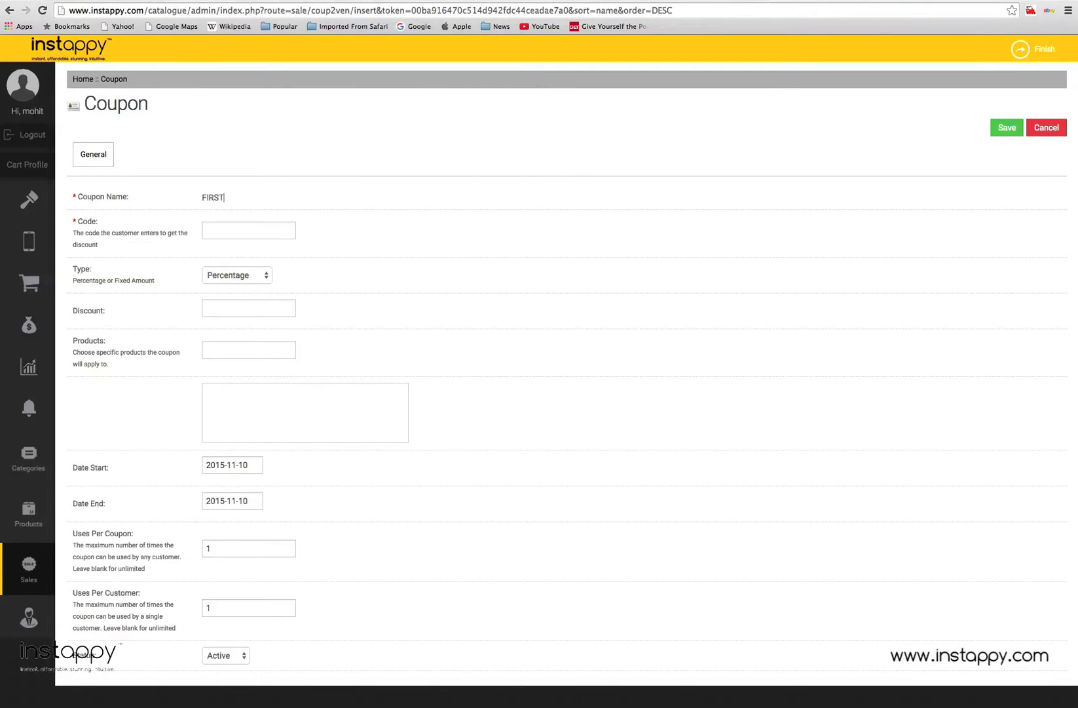
pyautogui.click(226, 228)
pyautogui.write('0')
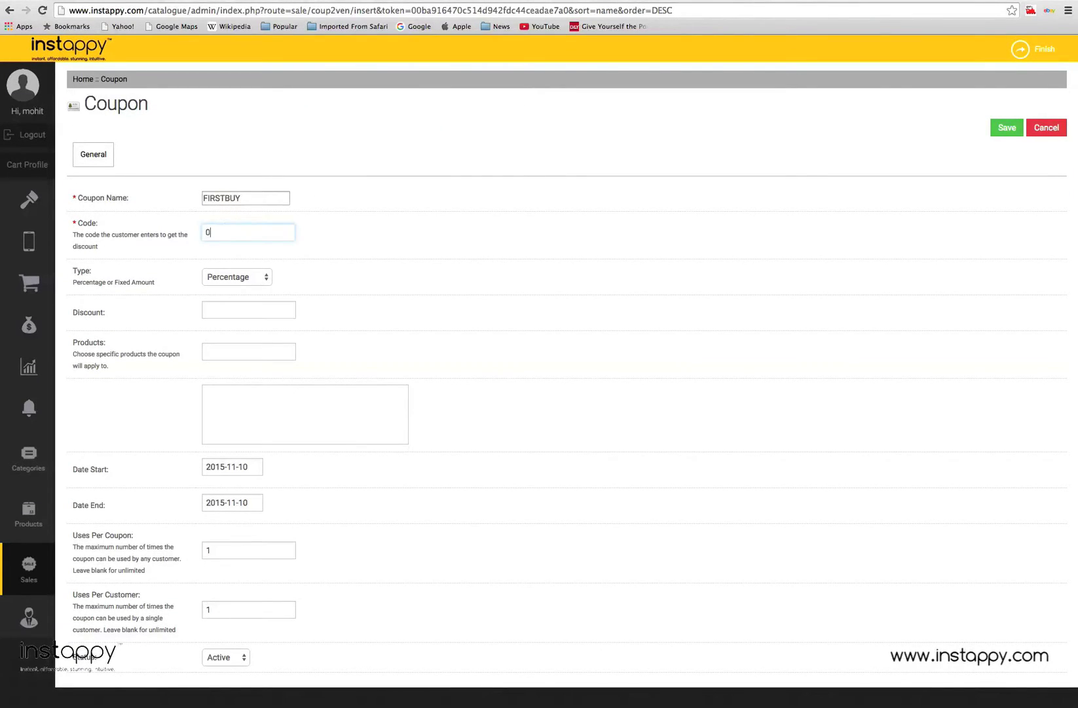
pyautogui.write('0112')
# Make it a 10 percent discount on product FZ01, ending 28 November 2015
pyautogui.click(255, 280)
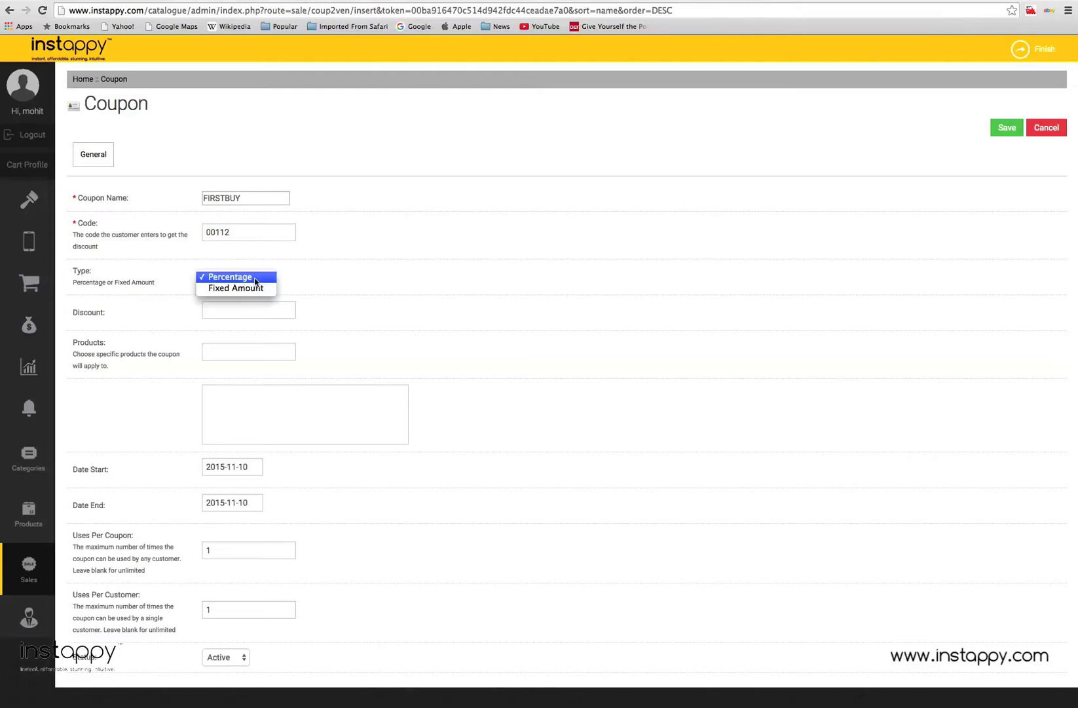
pyautogui.click(309, 290)
pyautogui.click(280, 311)
pyautogui.write('10')
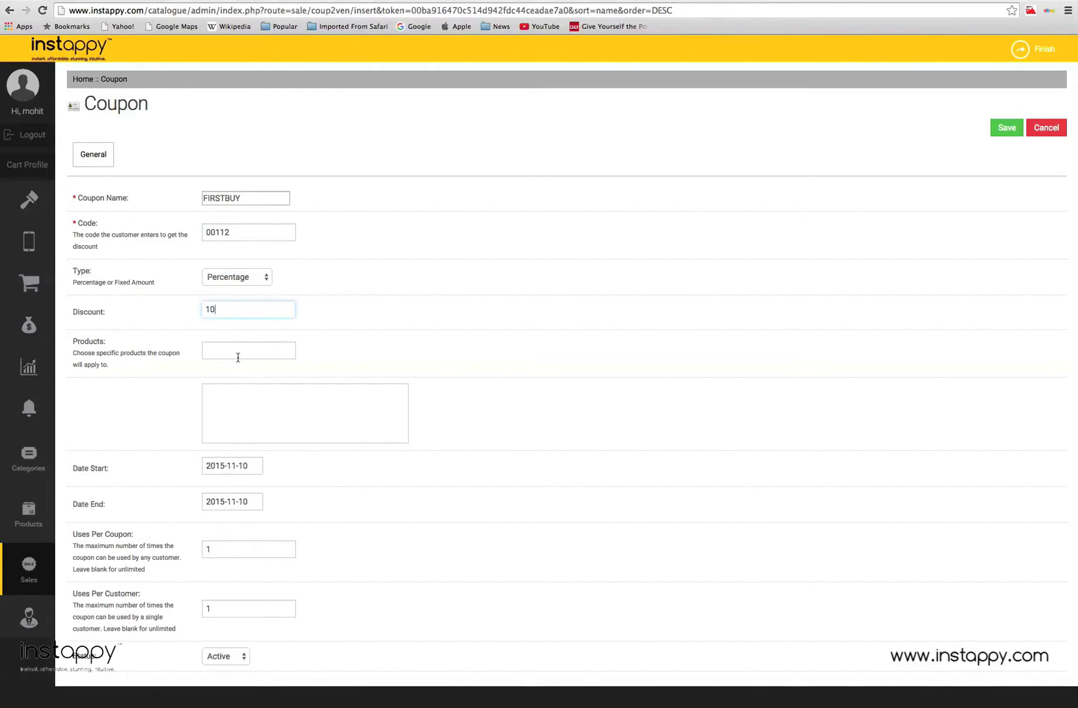
pyautogui.click(237, 354)
pyautogui.write('FZ01')
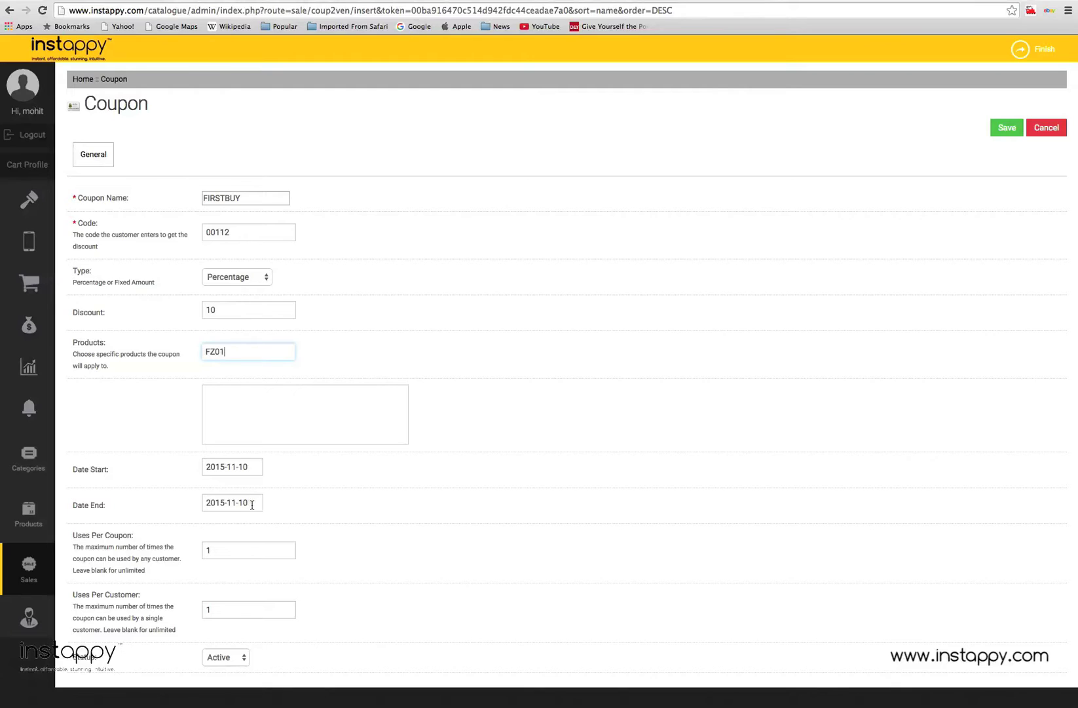
pyautogui.click(253, 505)
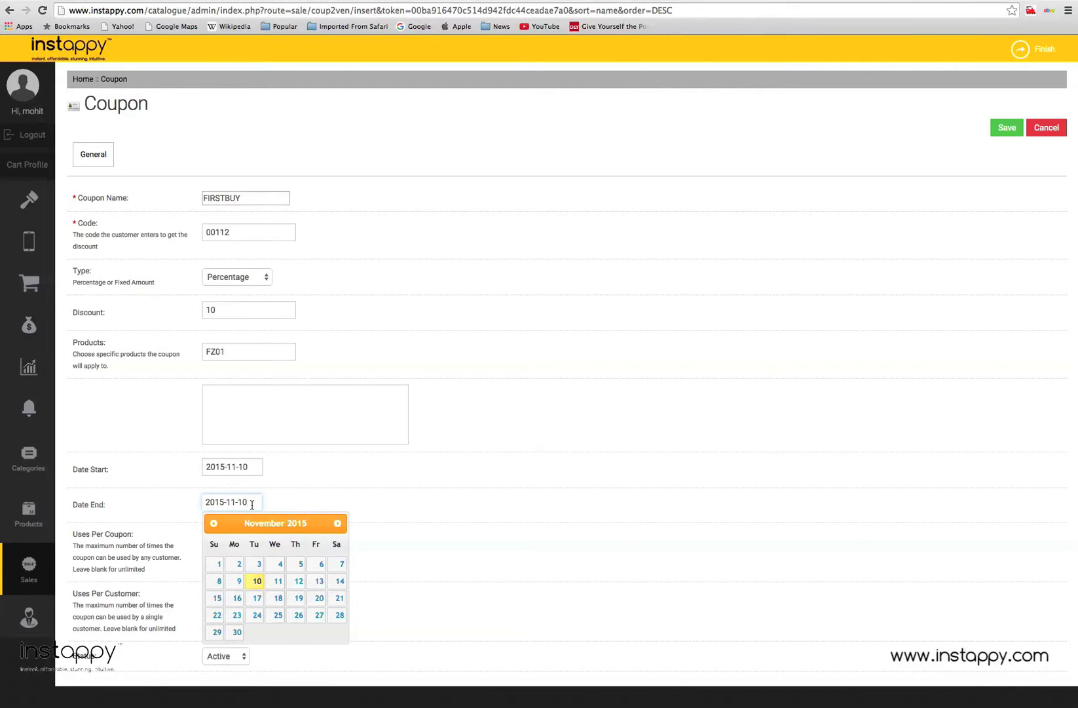
pyautogui.click(339, 615)
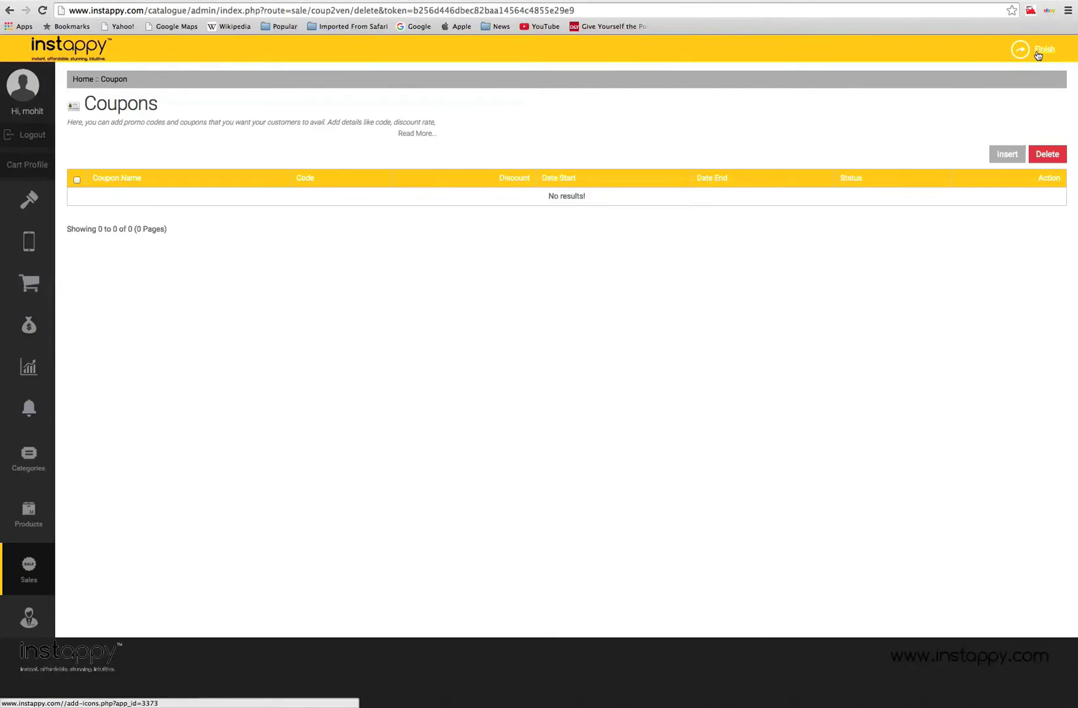
# Finish the catalogue and choose the free purple hanger design as the app icon
pyautogui.click(1039, 56)
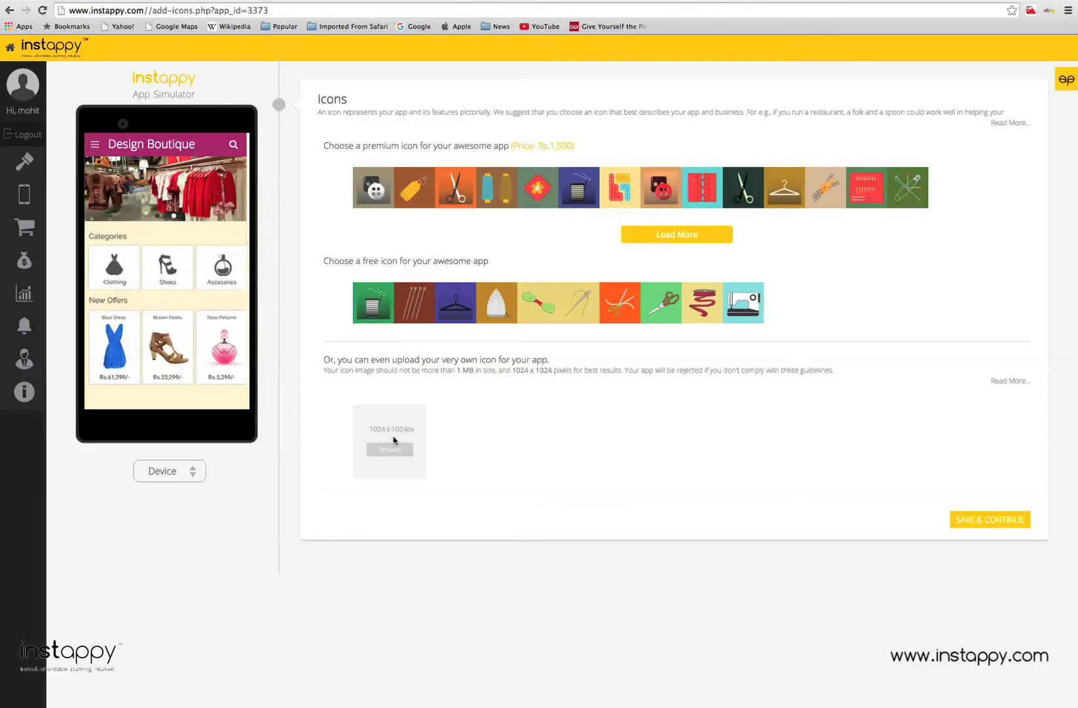
pyautogui.click(451, 311)
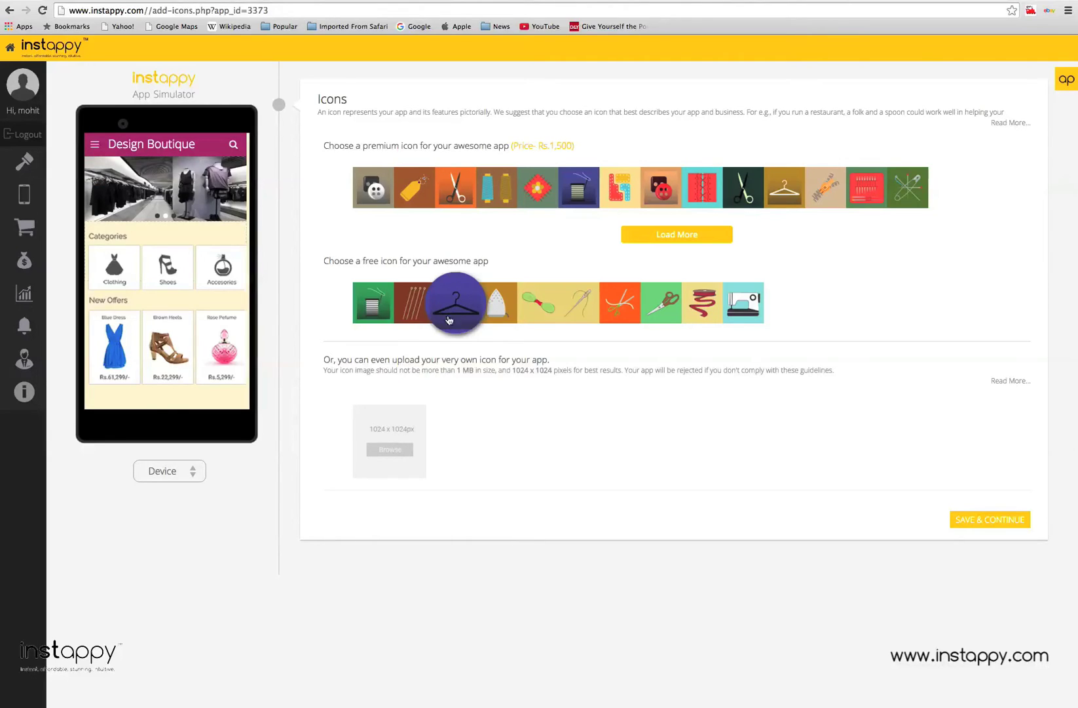
# Save the hanger icon, select the free purple hanger splash screen, and load more designs
pyautogui.click(980, 522)
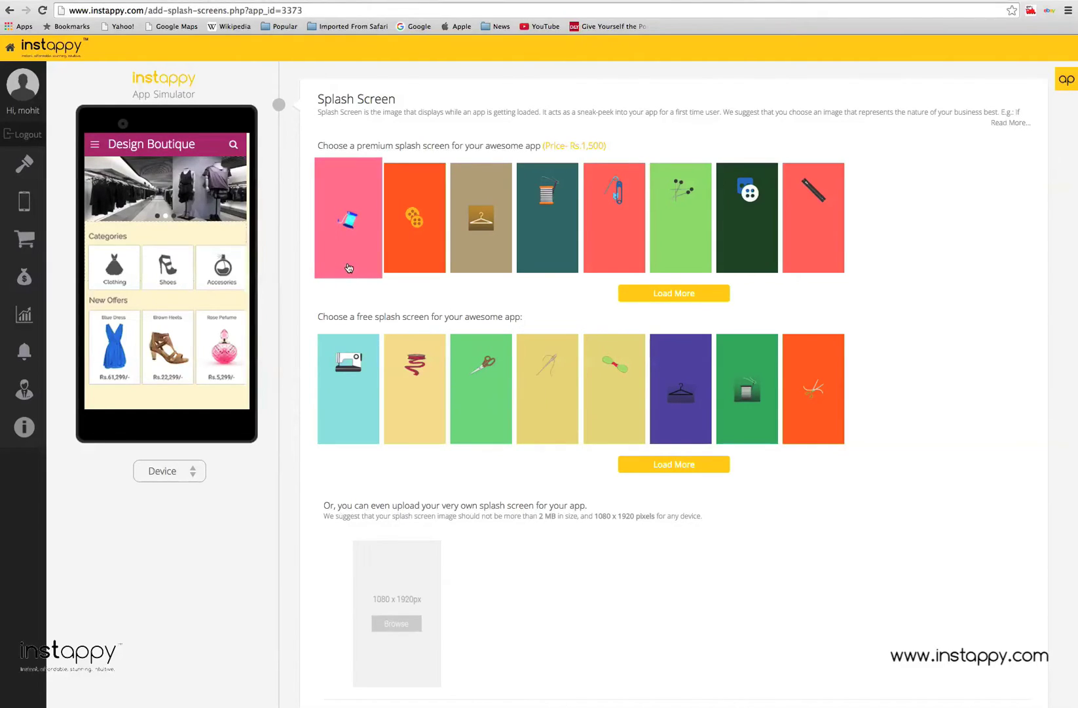
pyautogui.click(493, 230)
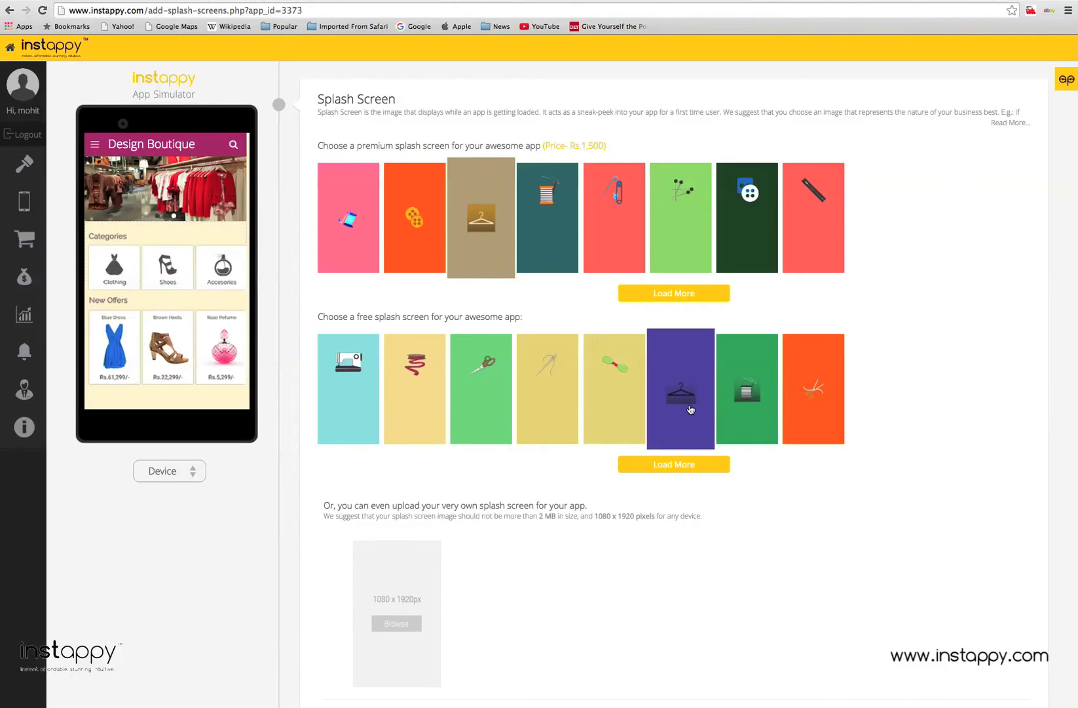
pyautogui.click(675, 466)
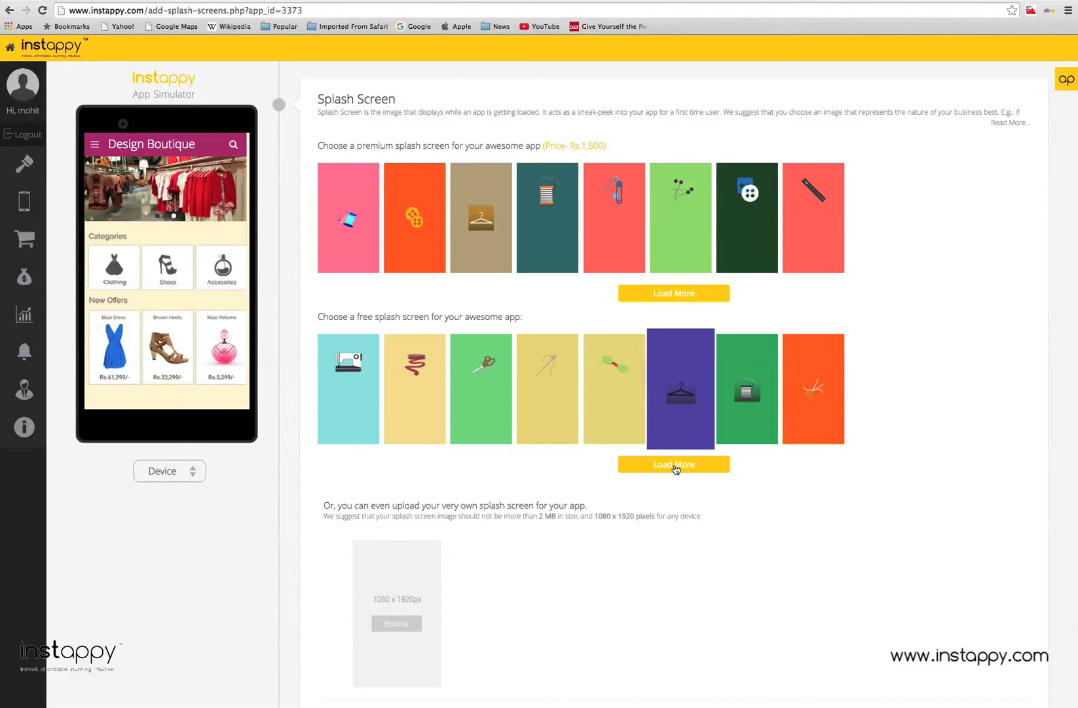
# Scroll down to the blank Facebook App ID and Admob advertisement settings
pyautogui.scroll(-5, 638, 540)
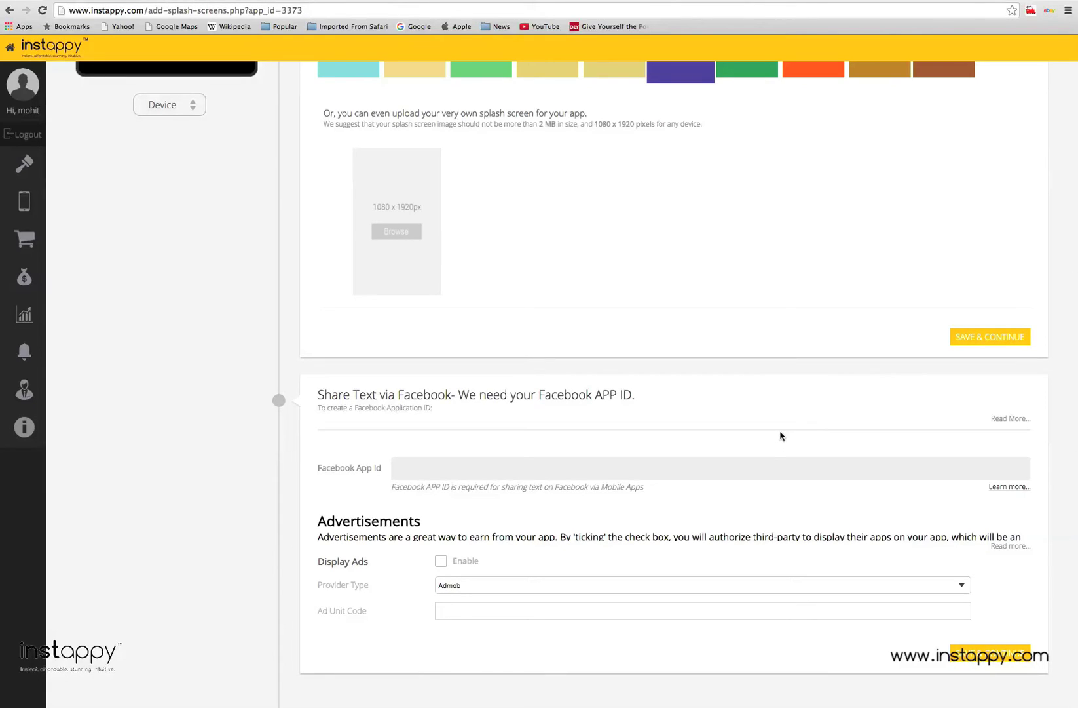
pyautogui.scroll(-1, 765, 431)
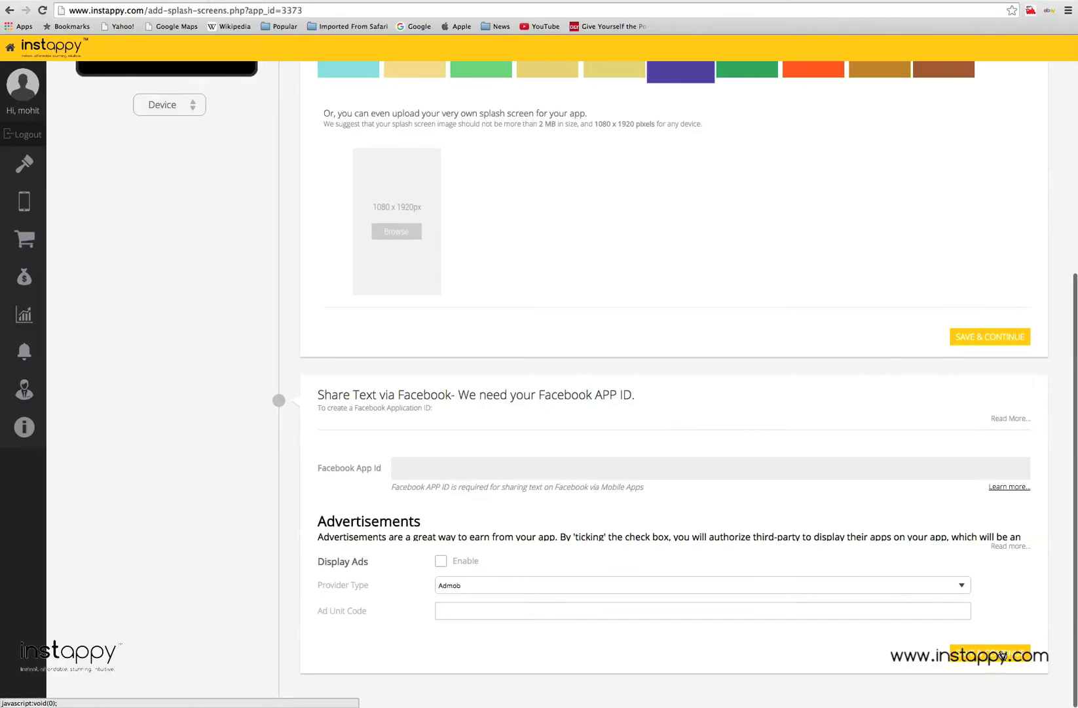
# Save the final settings to reach the Thank You page and preview the app on Android
pyautogui.click(1002, 653)
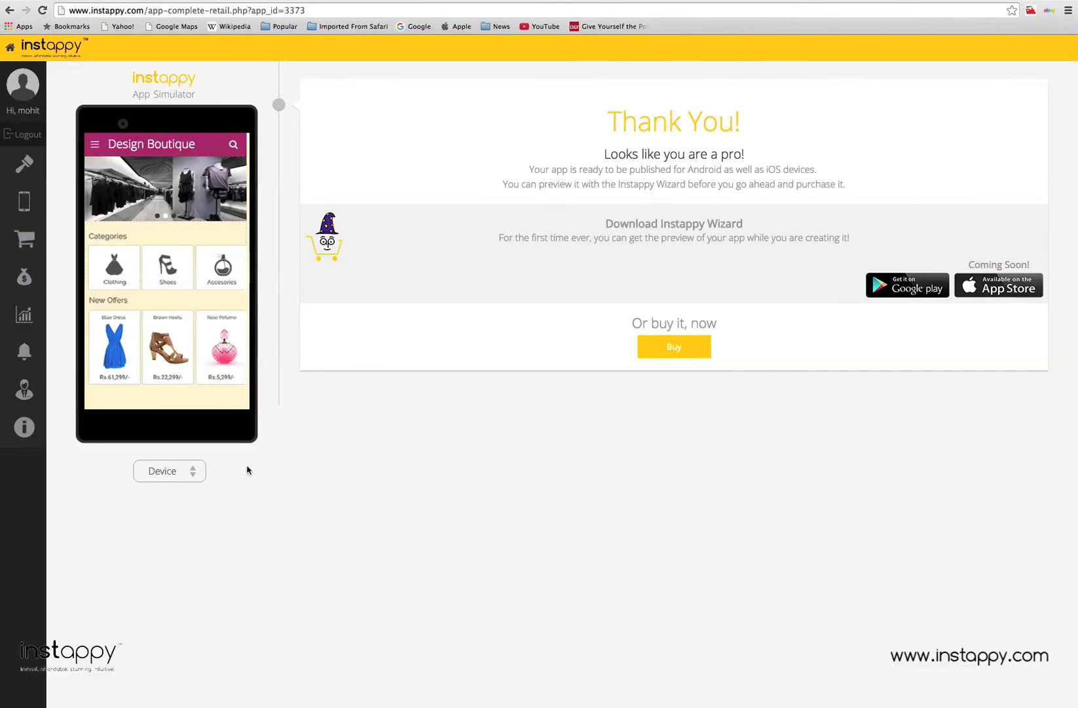
pyautogui.click(198, 473)
pyautogui.click(143, 411)
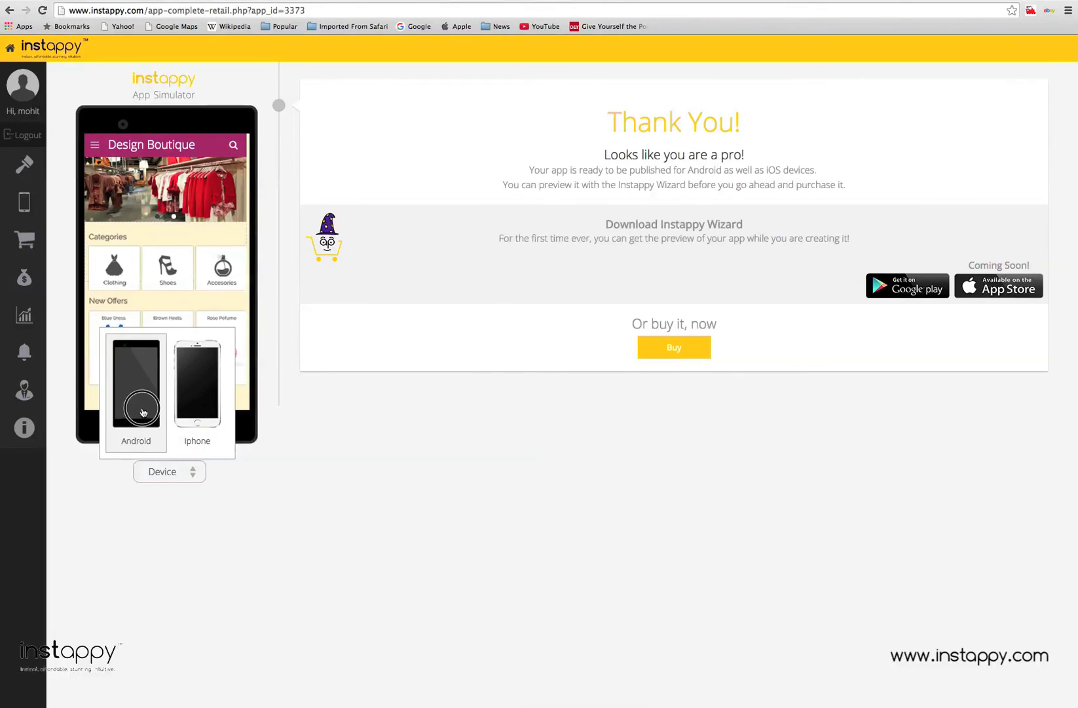